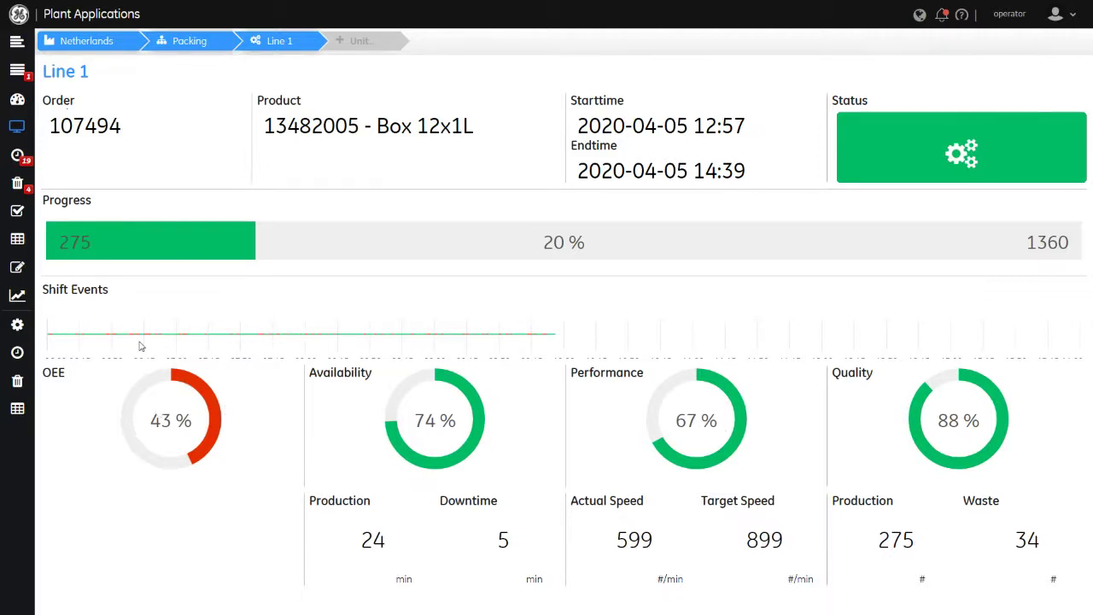
Open the Line 1 orders list and view the details of the active Box 12x1L order.
{"action": "mouse_move", "coordinate": [7, 543]}
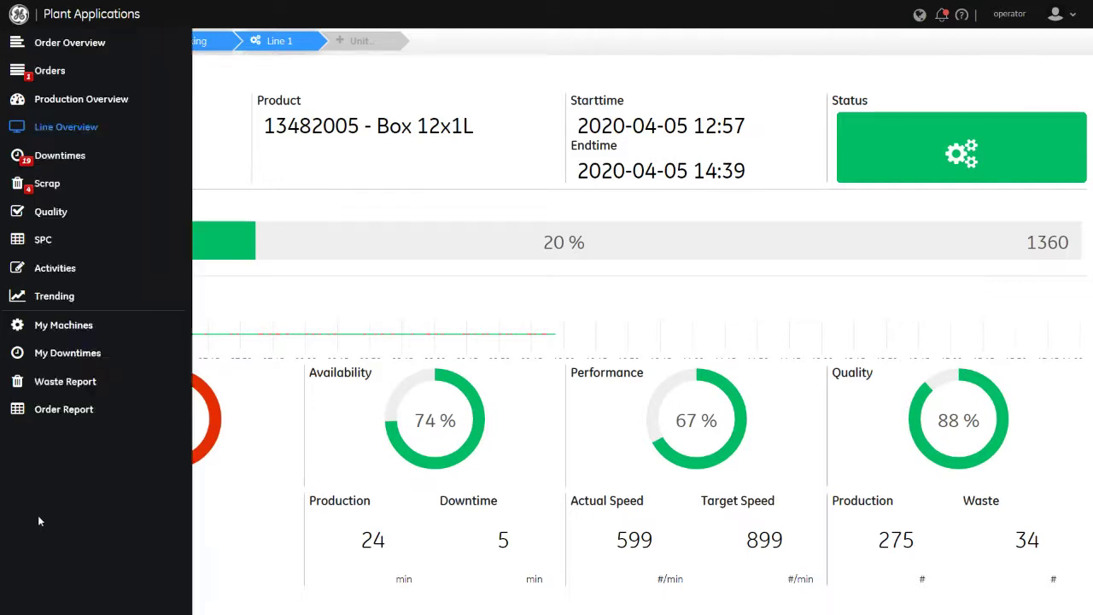
{"action": "left_click", "coordinate": [50, 72]}
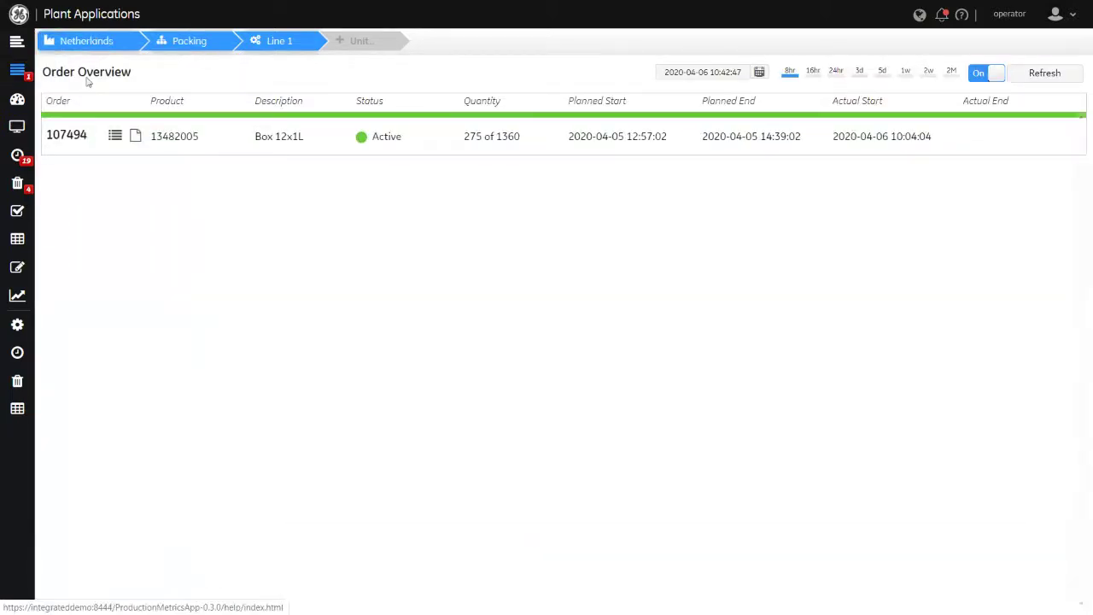
{"action": "mouse_move", "coordinate": [30, 78]}
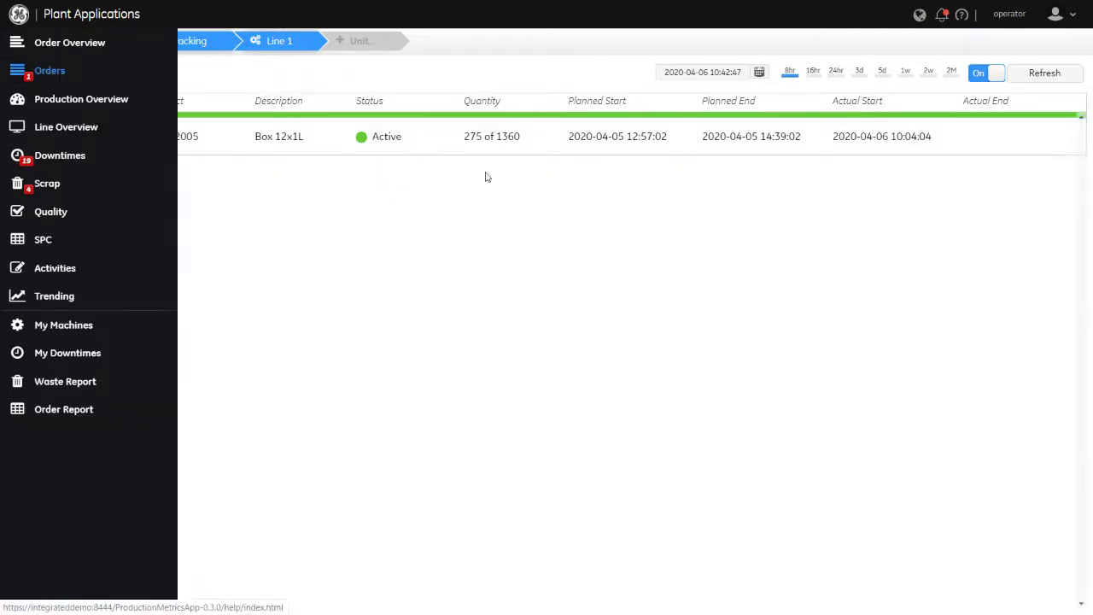
{"action": "left_click", "coordinate": [444, 140]}
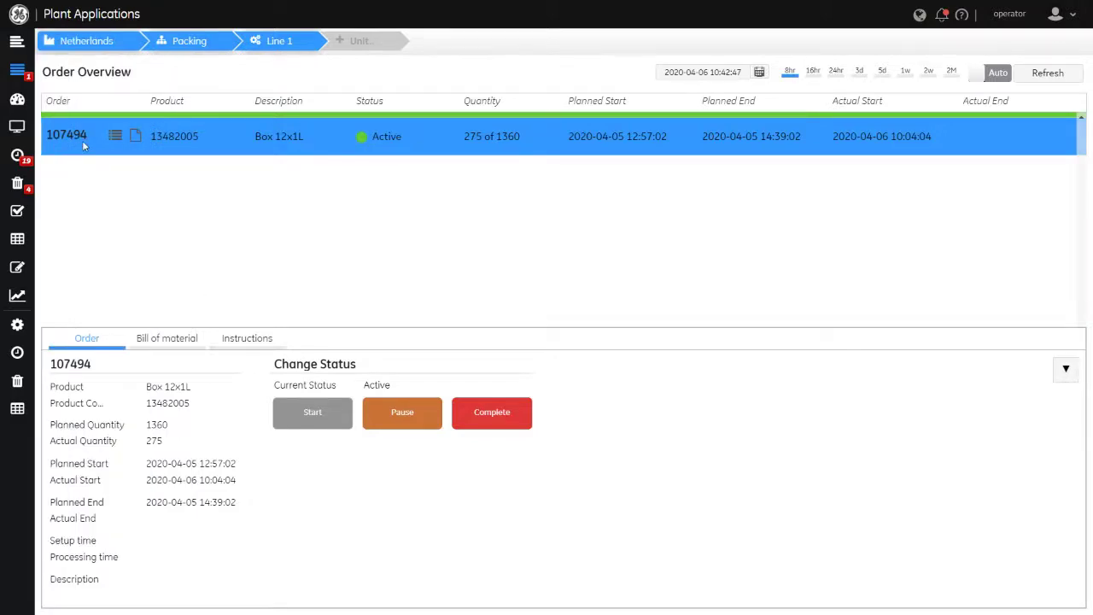
In the order's bill of material, link the Tank 1 event T1.181221.01 to the Product material.
{"action": "left_click", "coordinate": [160, 344]}
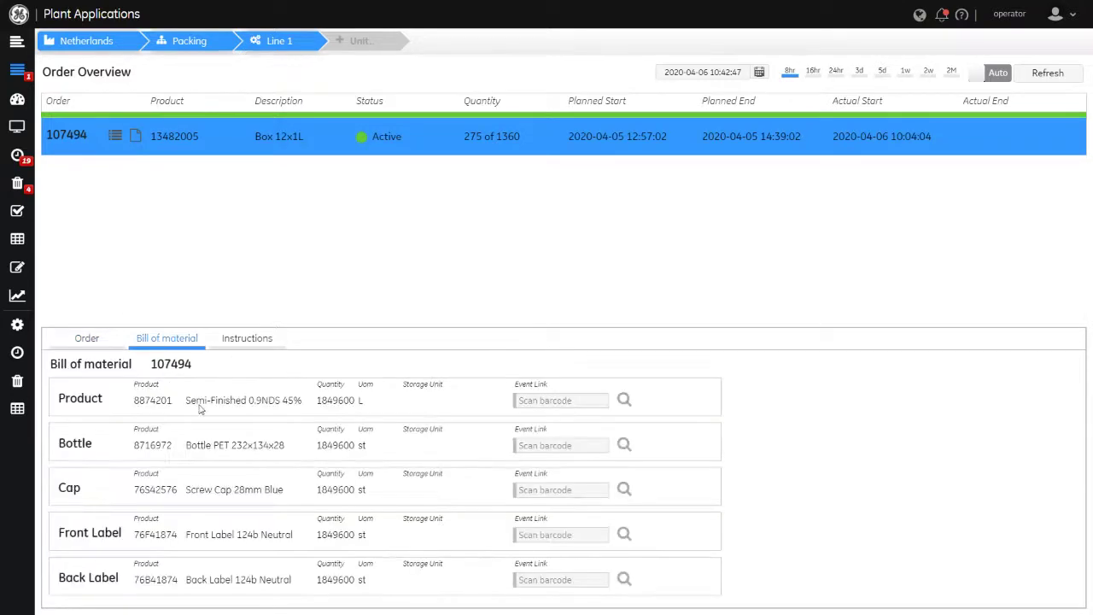
{"action": "left_click", "coordinate": [574, 400]}
{"action": "left_click", "coordinate": [625, 401]}
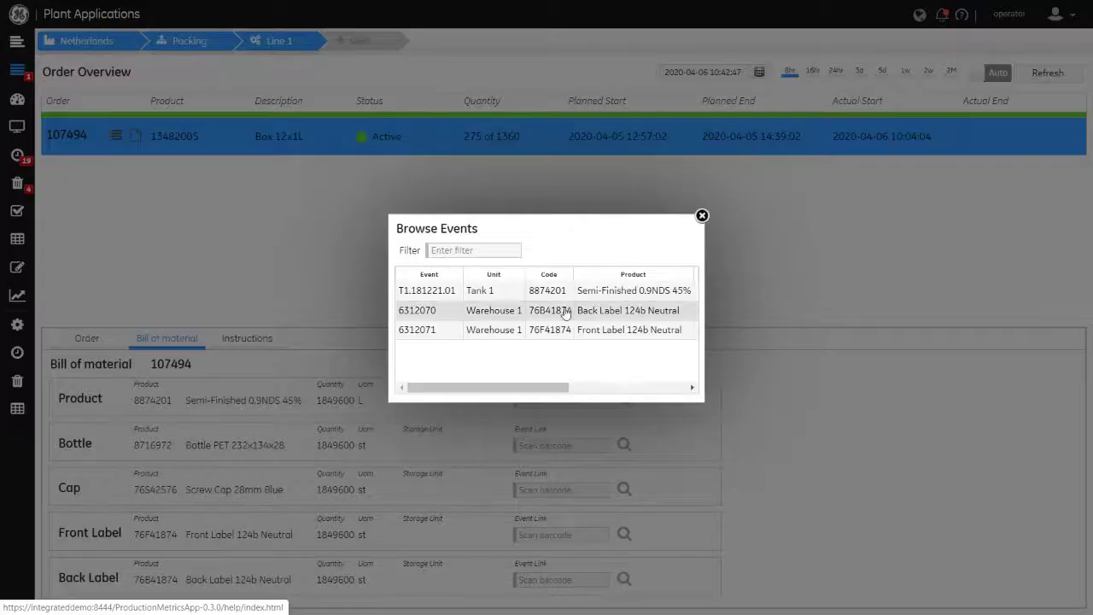
{"action": "left_click", "coordinate": [517, 294]}
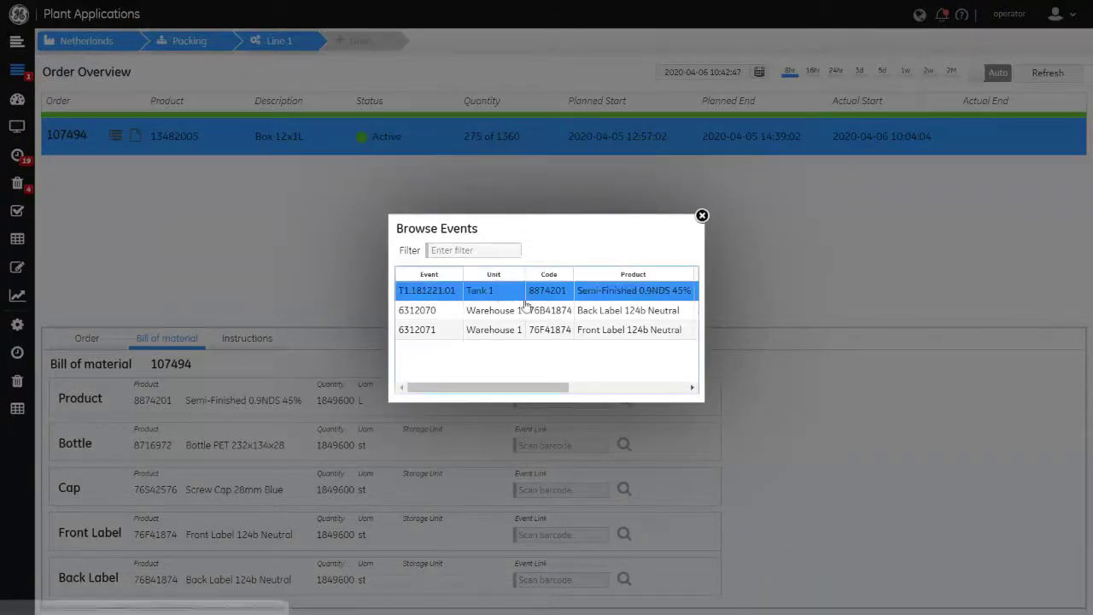
{"action": "left_click", "coordinate": [702, 215]}
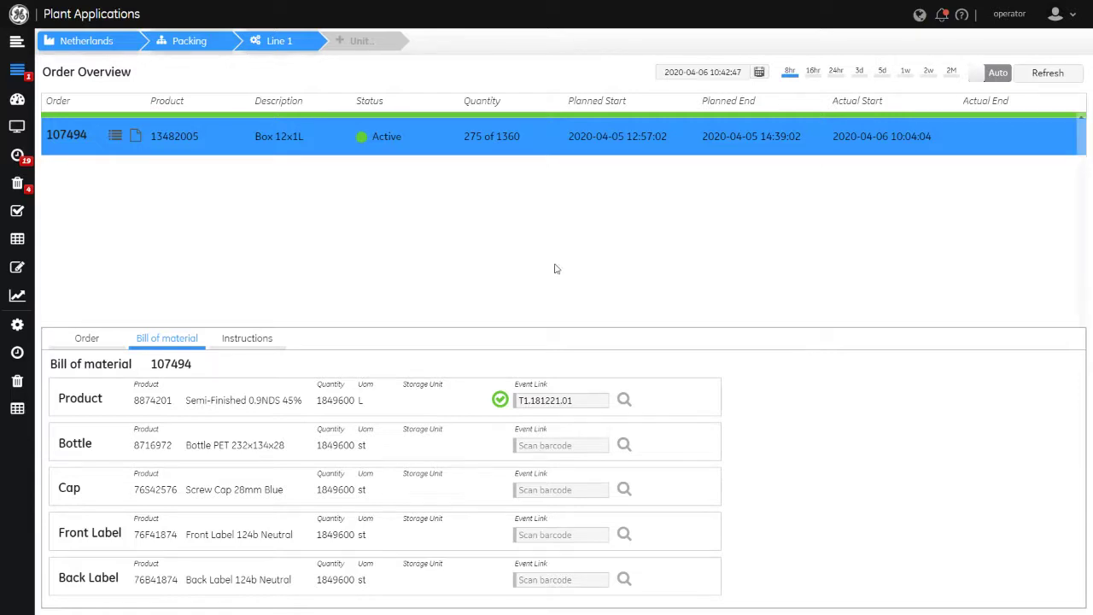
Review the order and packing instructions, and return to the order's general details.
{"action": "left_click", "coordinate": [266, 335]}
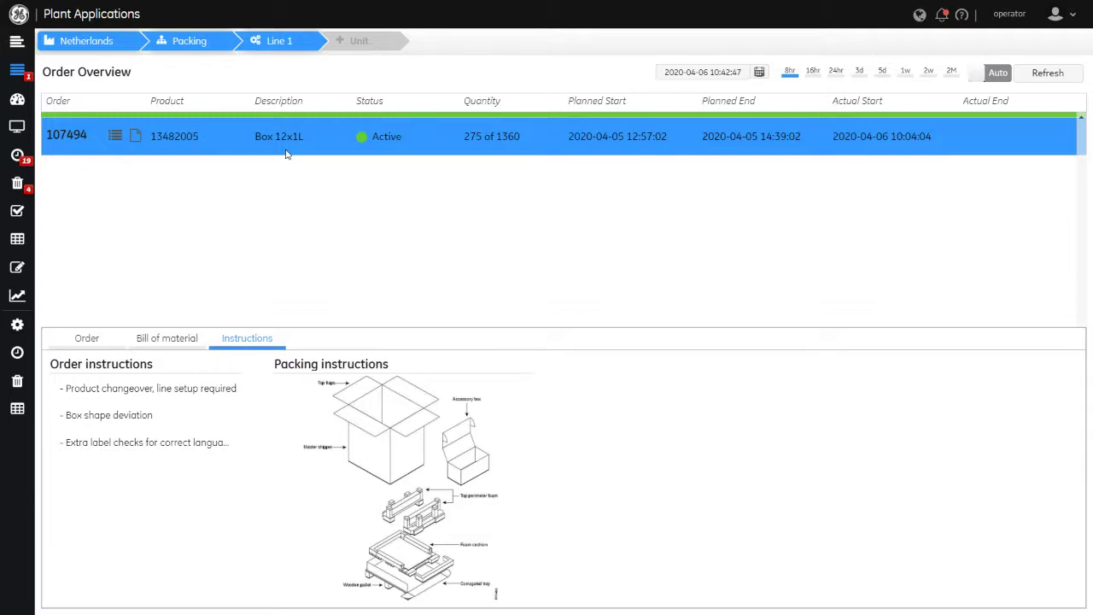
{"action": "left_click", "coordinate": [80, 339]}
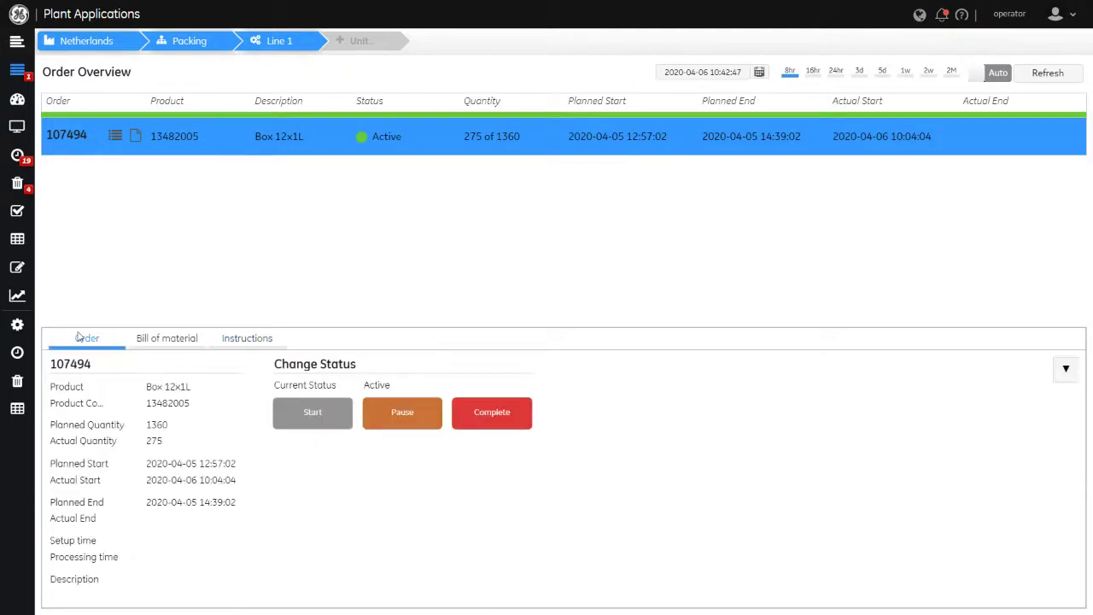
Open the order overview for Packing, adjust the timeline range, and view the pending Line 3 order that follows the active one.
{"action": "mouse_move", "coordinate": [17, 70]}
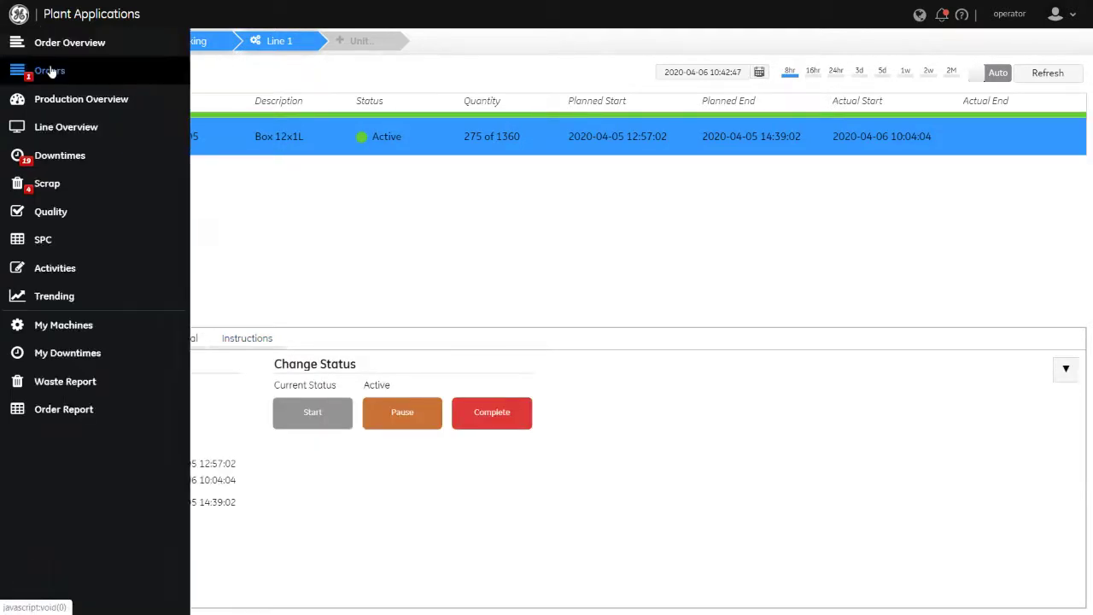
{"action": "left_click", "coordinate": [24, 46]}
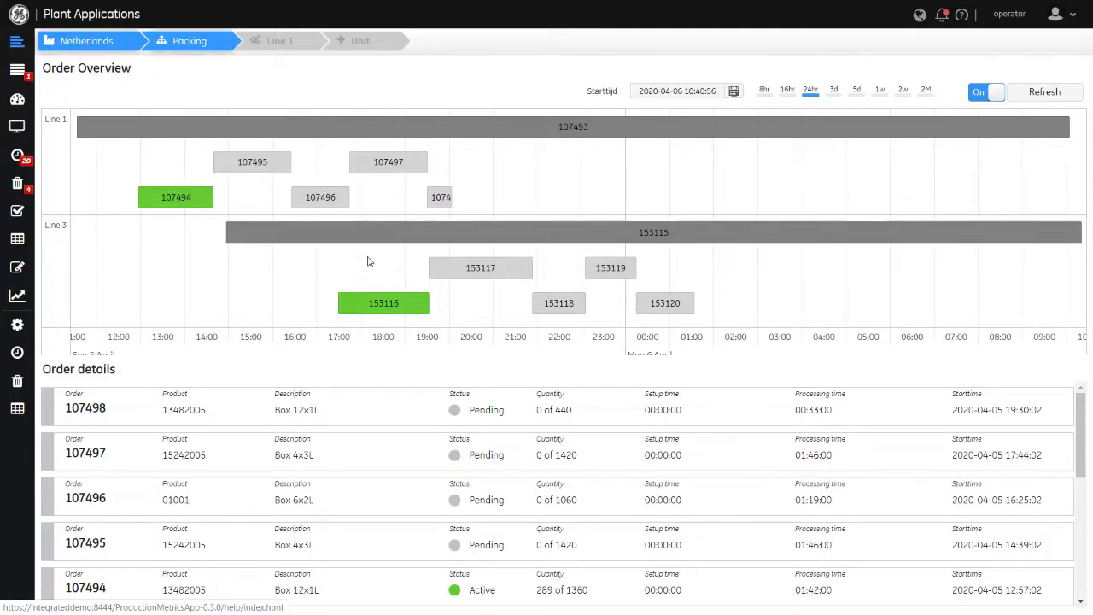
{"action": "scroll", "coordinate": [603, 194], "scroll_direction": "down", "scroll_amount": 2}
{"action": "left_click_drag", "start_coordinate": [552, 197], "coordinate": [603, 198]}
{"action": "left_click", "coordinate": [538, 271]}
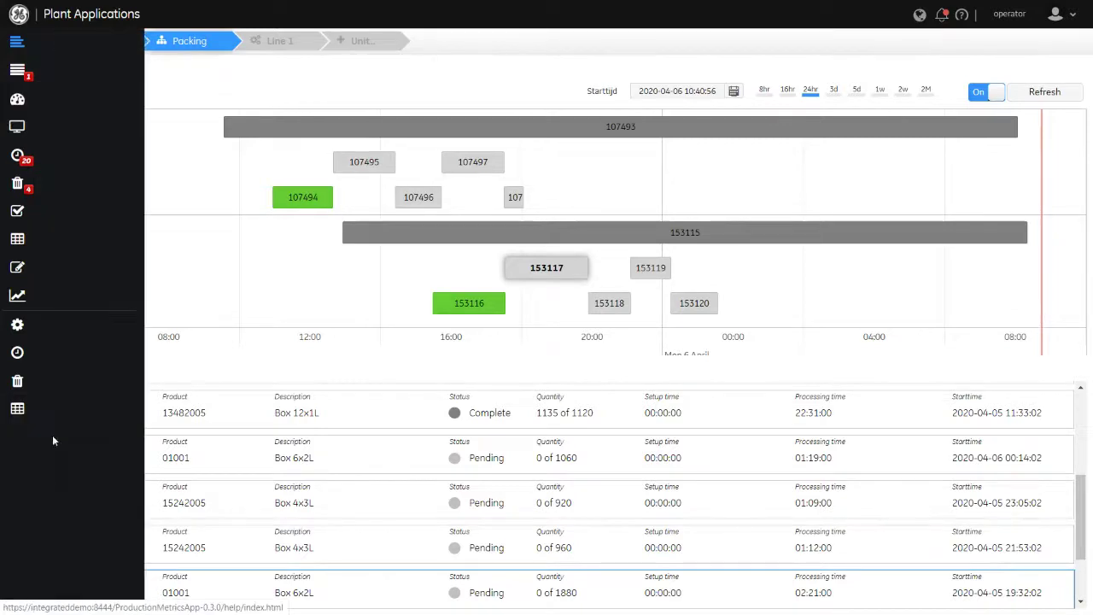
Open the Line 1 downtimes and select the open Filler downtime that started at 10:13:54.
{"action": "mouse_move", "coordinate": [97, 210]}
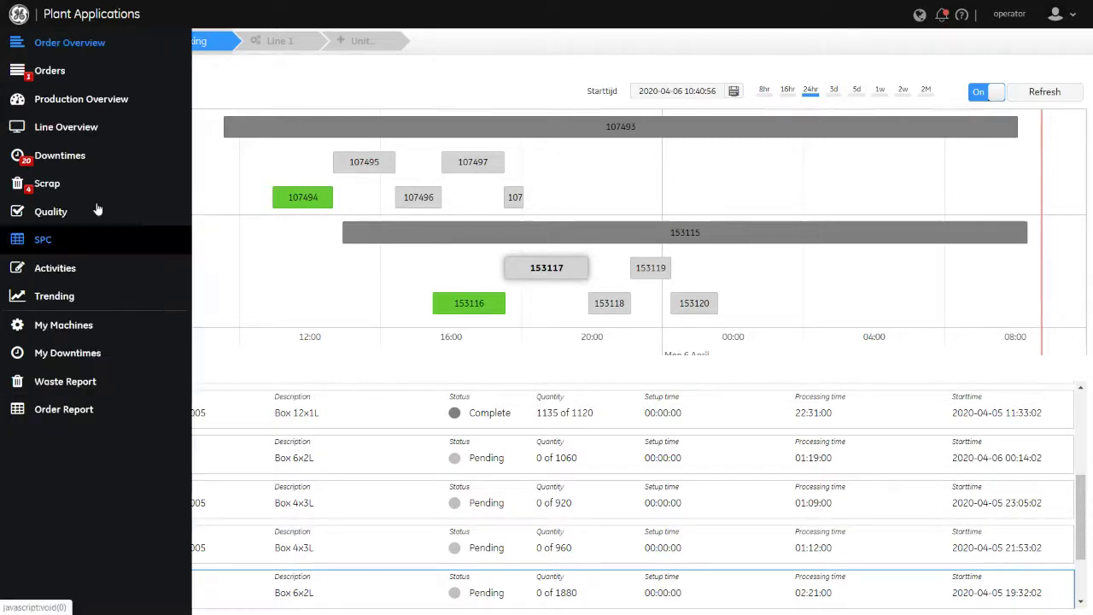
{"action": "left_click", "coordinate": [65, 159]}
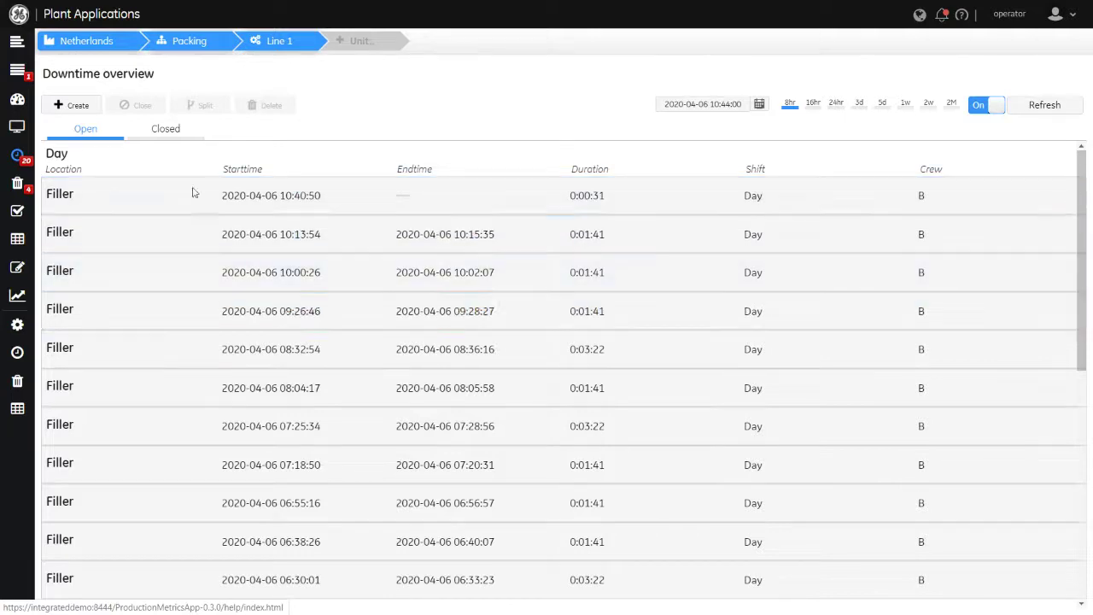
{"action": "left_click", "coordinate": [228, 196]}
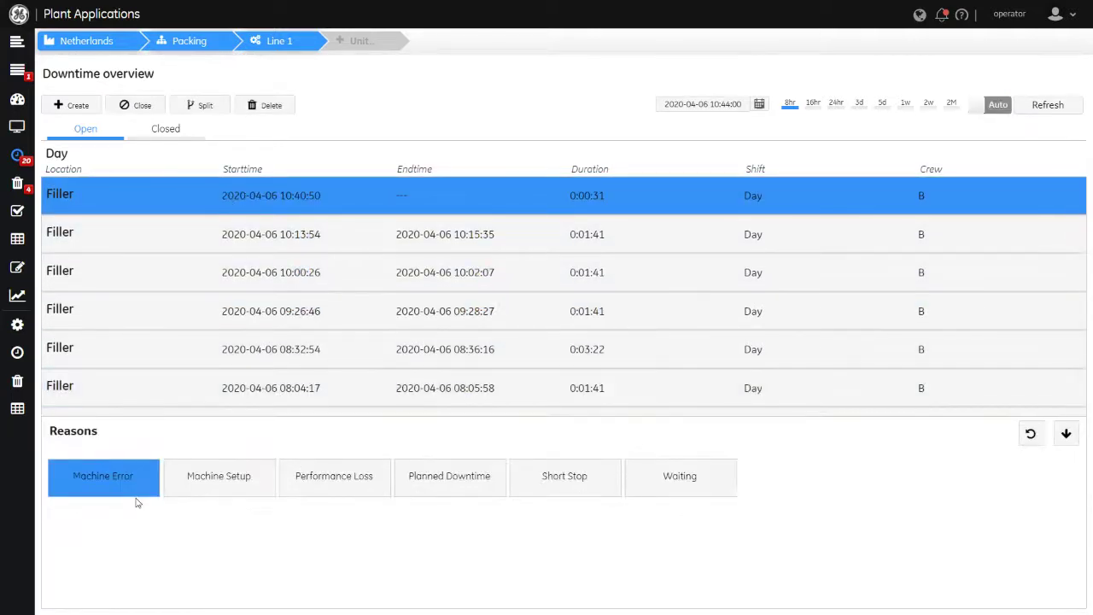
{"action": "left_click", "coordinate": [90, 474]}
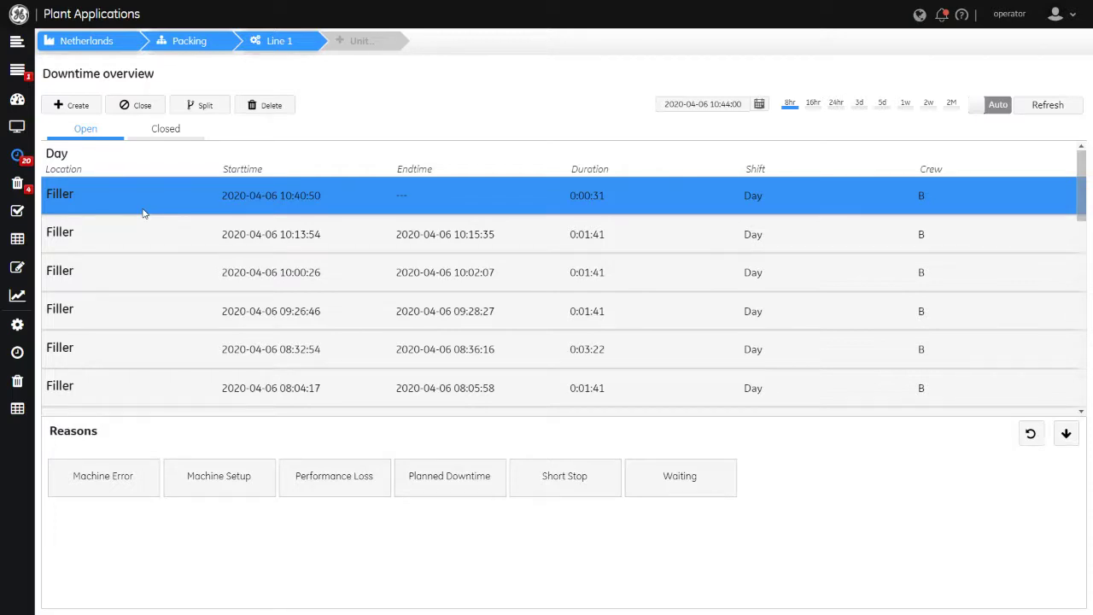
{"action": "left_click", "coordinate": [193, 222]}
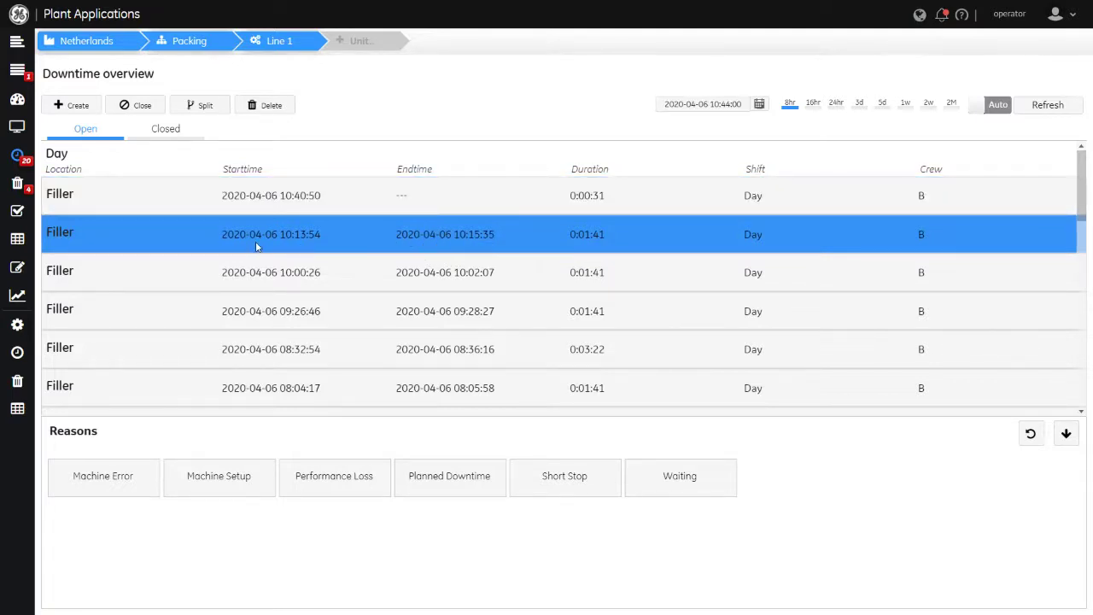
Assign the reason Machine Error > Belt Brake to the selected downtime with the comment "asdf" and confirm it.
{"action": "left_click", "coordinate": [122, 474]}
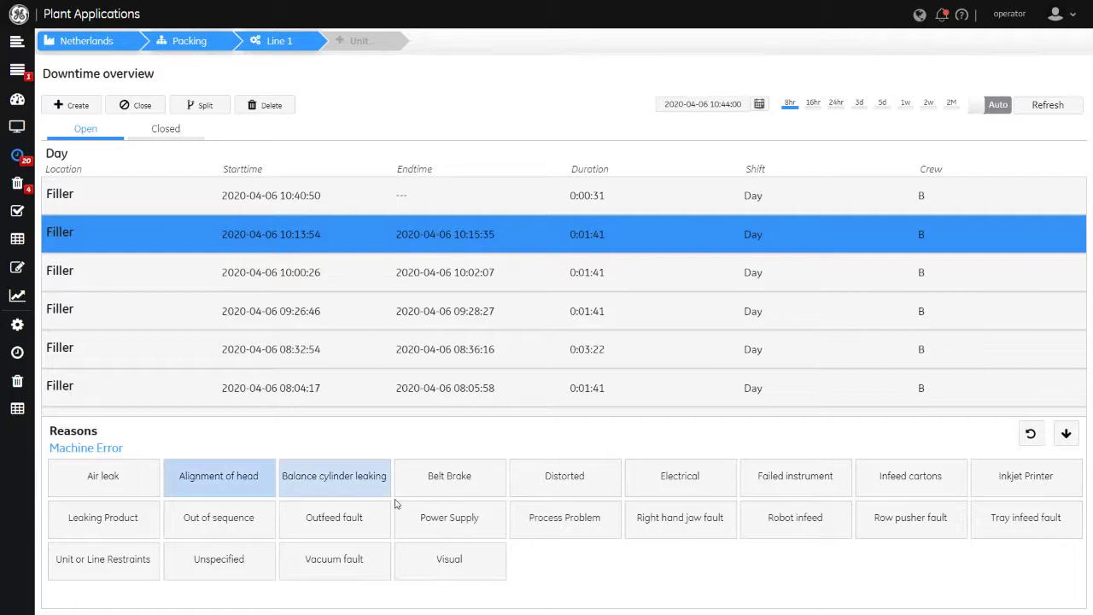
{"action": "left_click", "coordinate": [461, 488]}
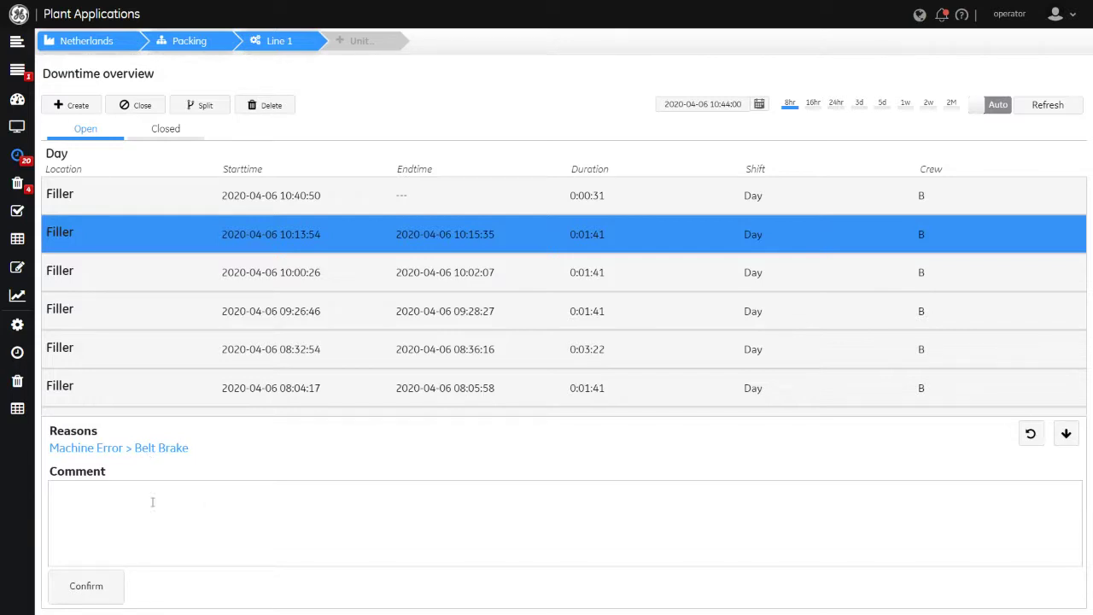
{"action": "left_click", "coordinate": [124, 493]}
{"action": "type", "text": "asdf"}
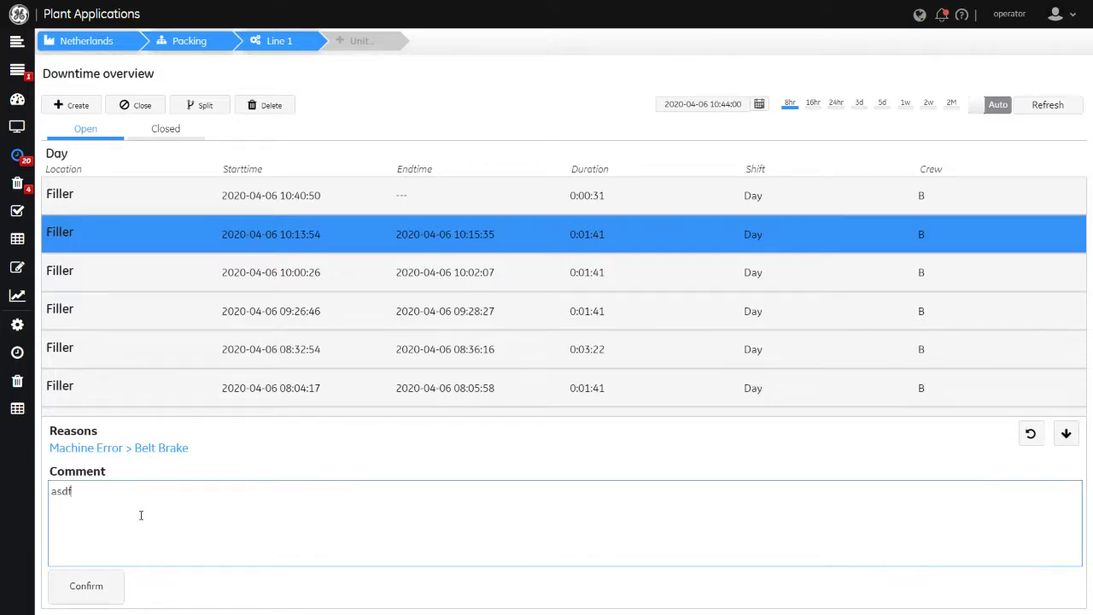
{"action": "left_click", "coordinate": [103, 586]}
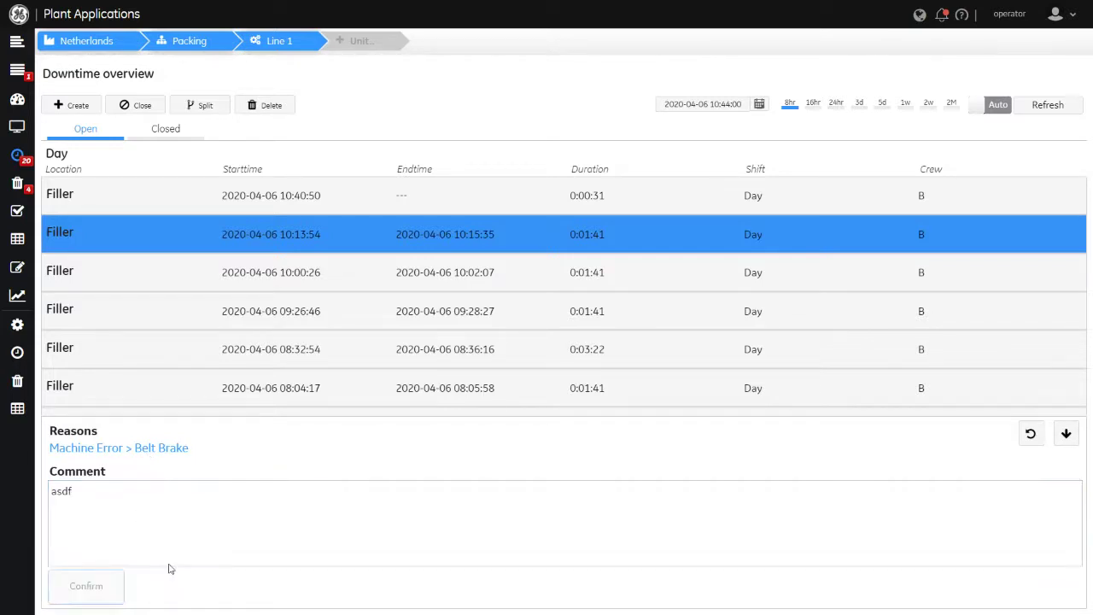
Assign the reason Machine Error > Belt Brake to the open Filler downtime that started at 10:00:26 and confirm it.
{"action": "left_click", "coordinate": [247, 501]}
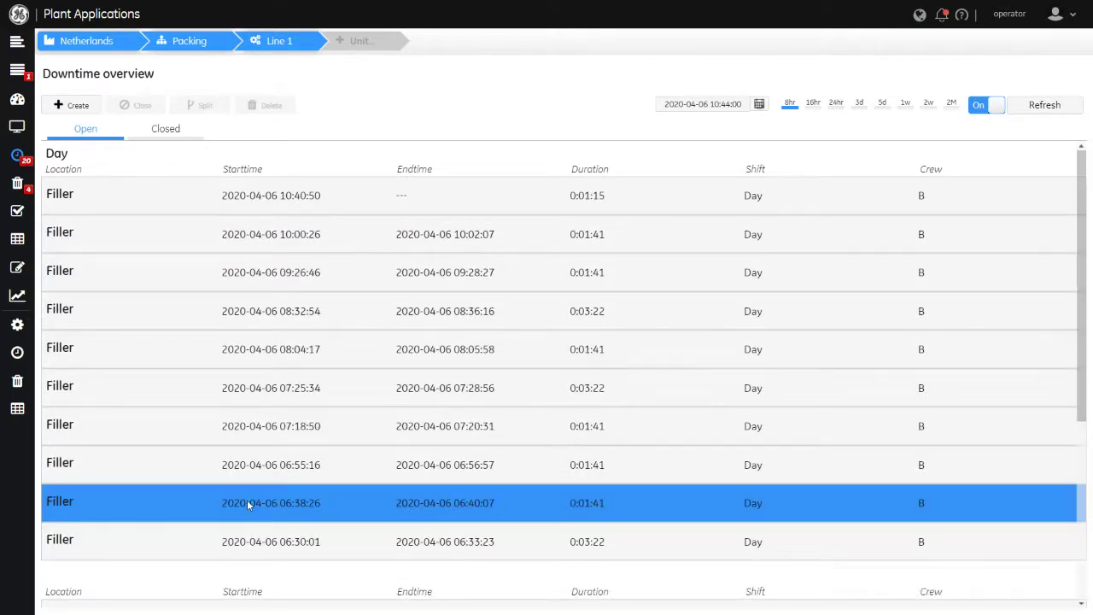
{"action": "left_click", "coordinate": [247, 503]}
{"action": "left_click", "coordinate": [135, 251]}
{"action": "left_click", "coordinate": [162, 273]}
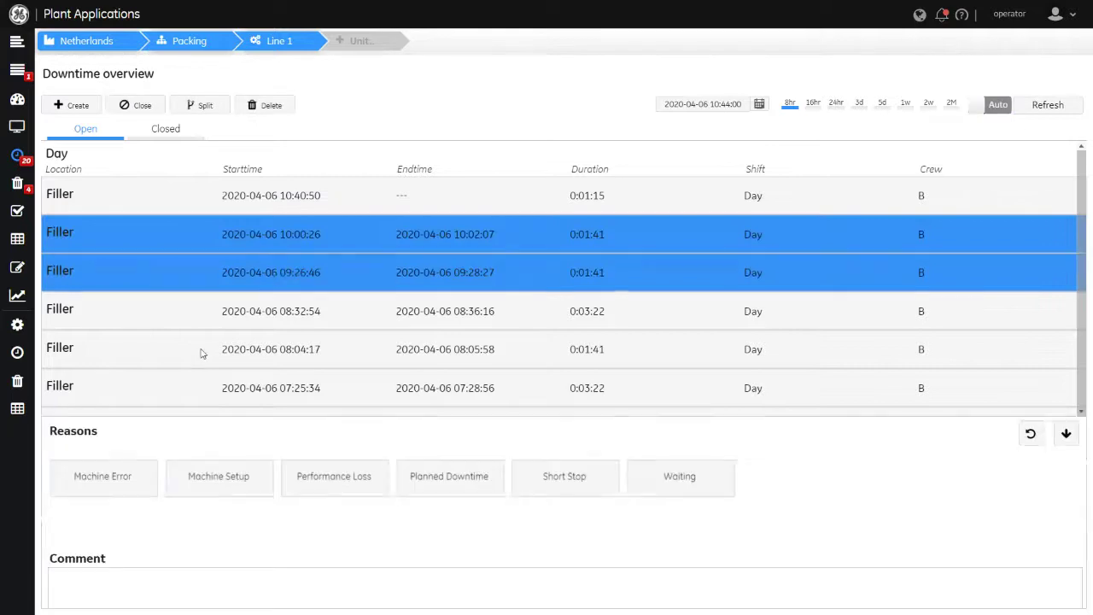
{"action": "left_click", "coordinate": [147, 478]}
{"action": "left_click", "coordinate": [398, 483]}
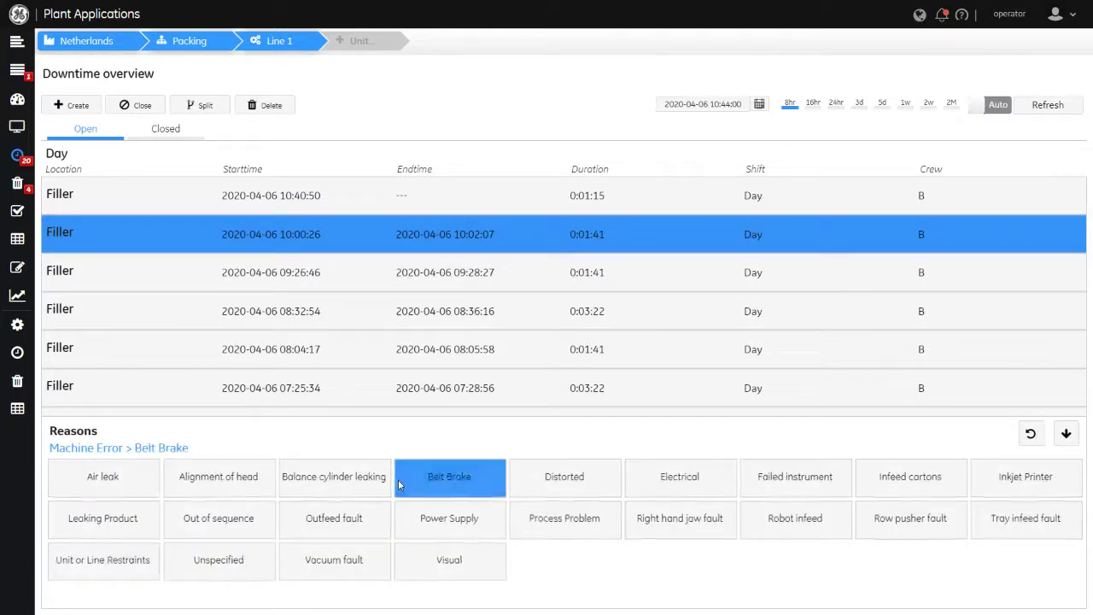
{"action": "left_click", "coordinate": [78, 589]}
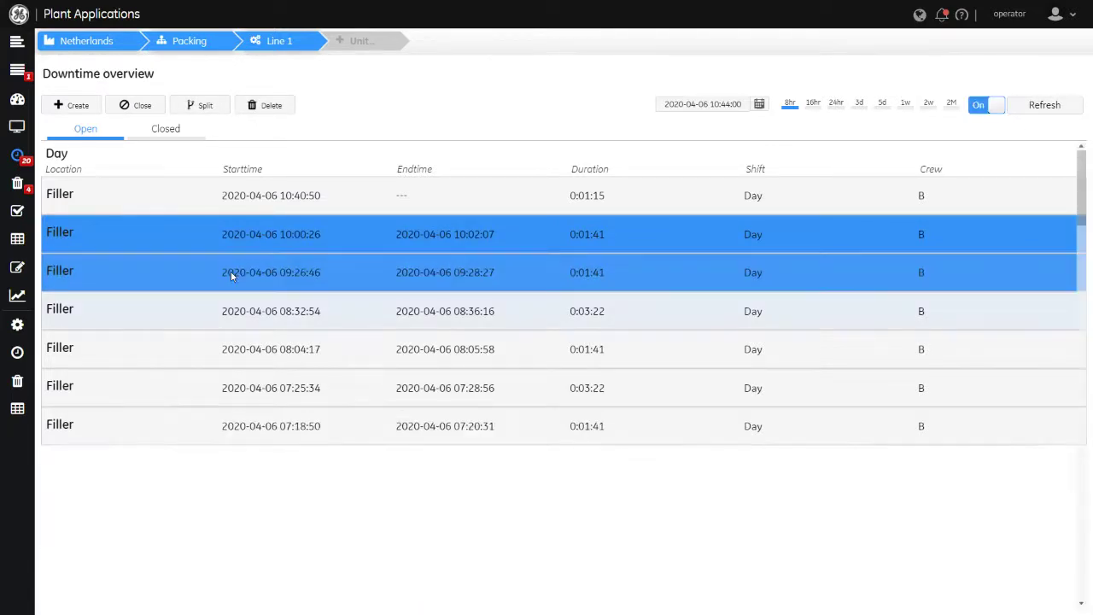
{"action": "left_click", "coordinate": [343, 293]}
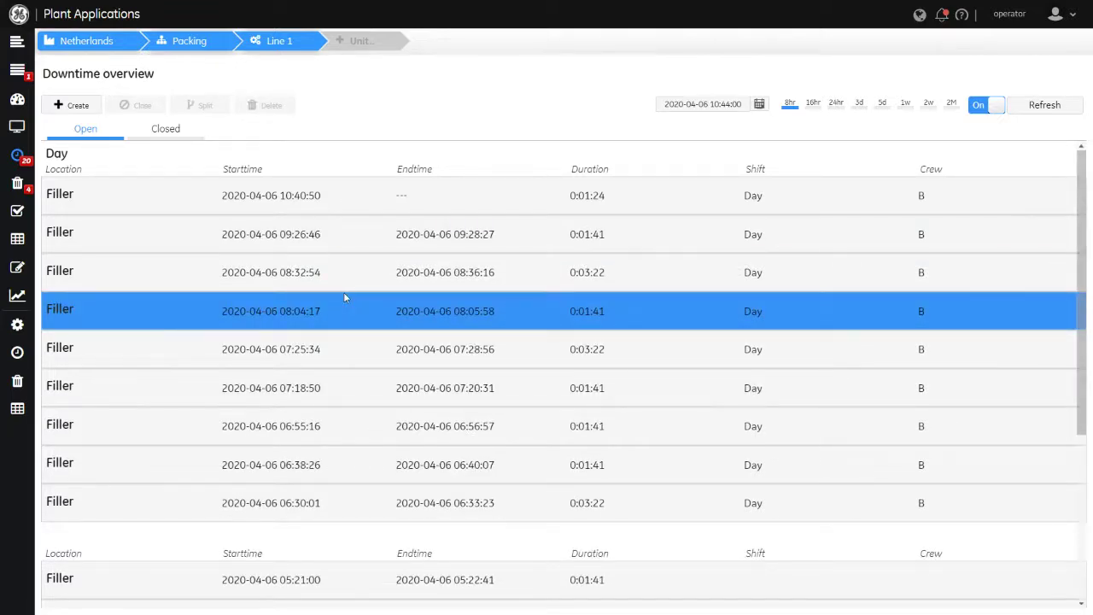
{"action": "left_click", "coordinate": [256, 180]}
In the scrap overview, assign the reason Bad raw materials to the 10:29:10 record of 3 pieces and confirm it.
{"action": "left_click", "coordinate": [19, 187]}
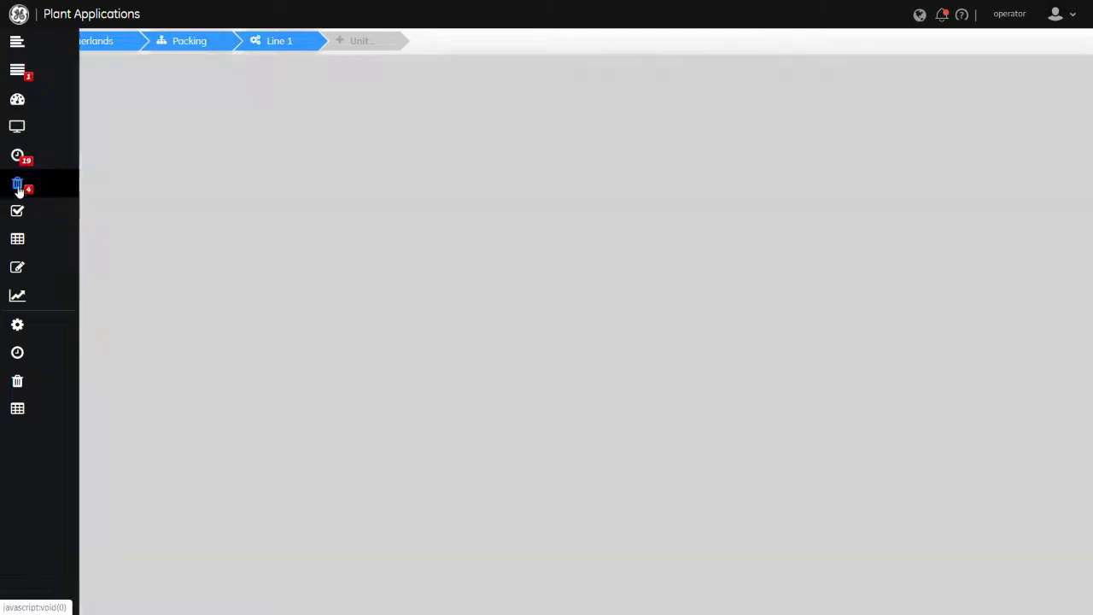
{"action": "mouse_move", "coordinate": [44, 191]}
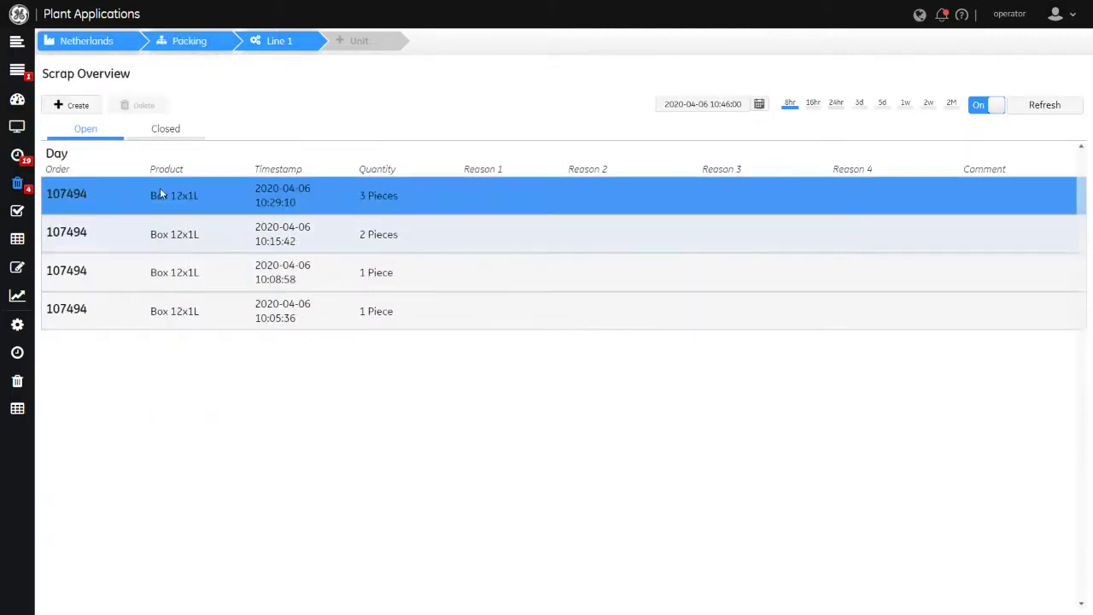
{"action": "left_click", "coordinate": [330, 189]}
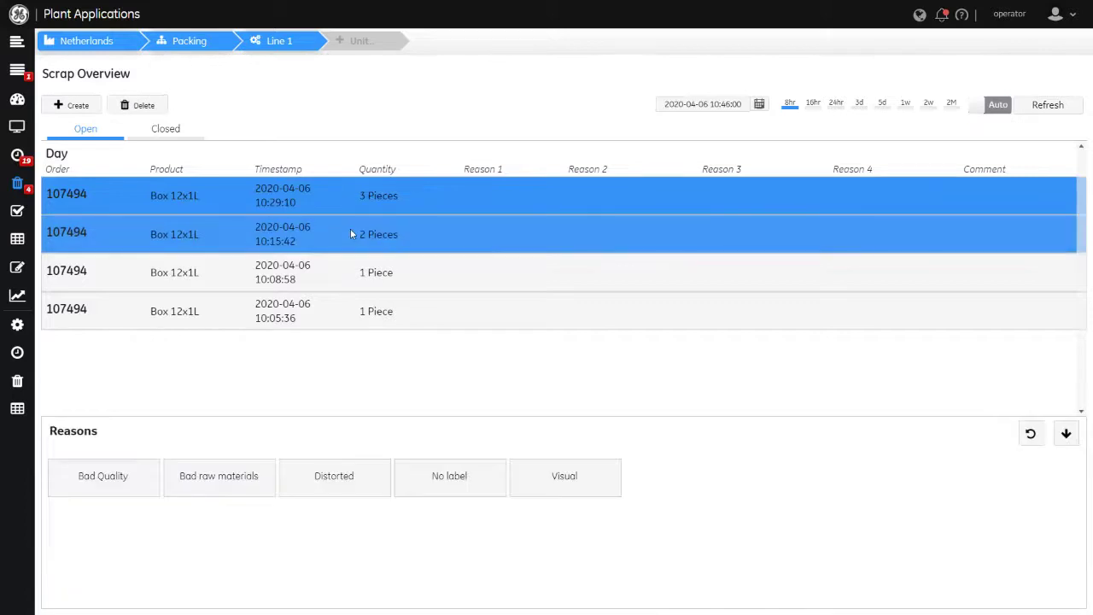
{"action": "left_click", "coordinate": [201, 490]}
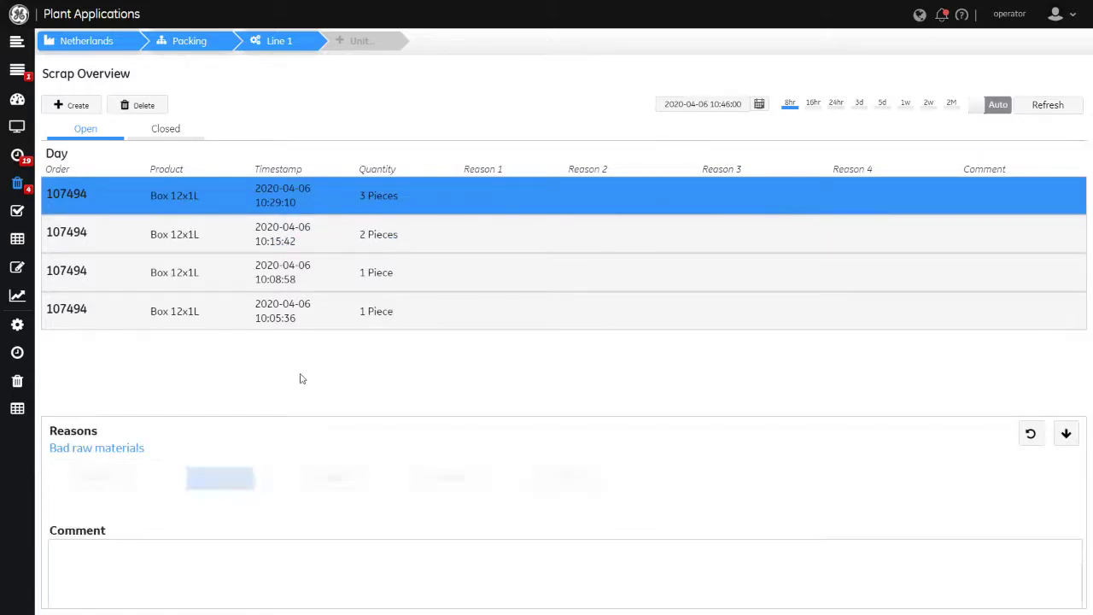
{"action": "left_click", "coordinate": [86, 585]}
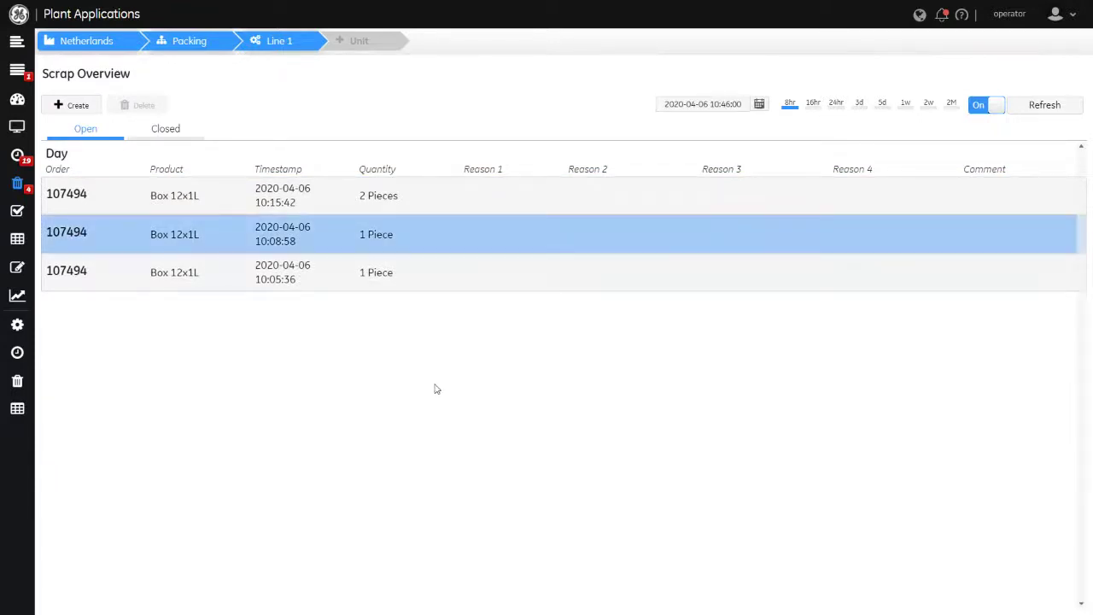
Open the Line 1 quality checks and set the 10:00 Packaging undamaged check to OK.
{"action": "mouse_move", "coordinate": [22, 509]}
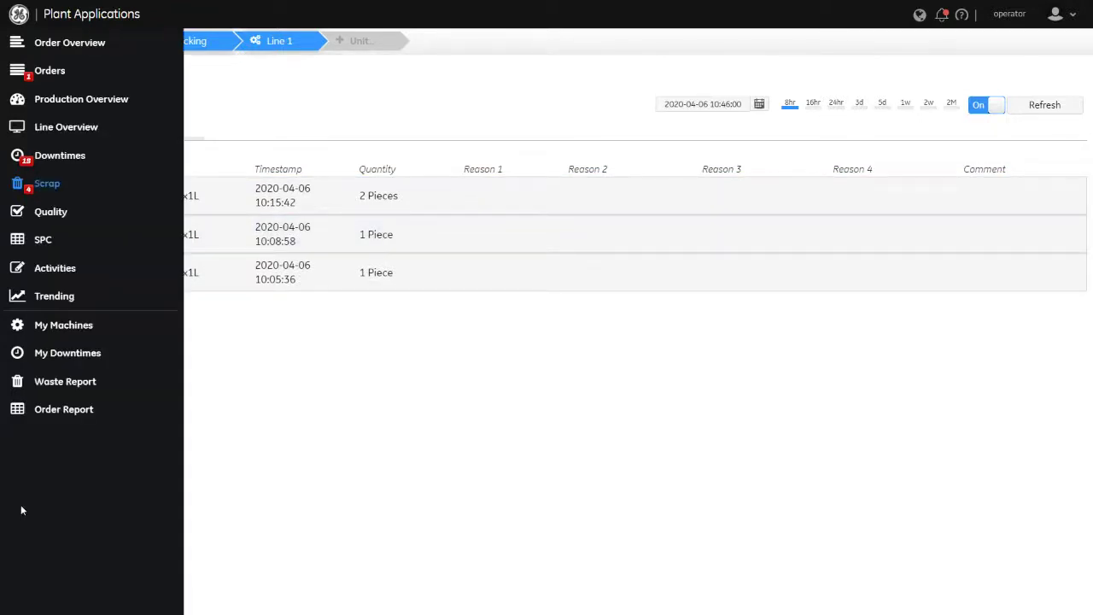
{"action": "left_click", "coordinate": [47, 211]}
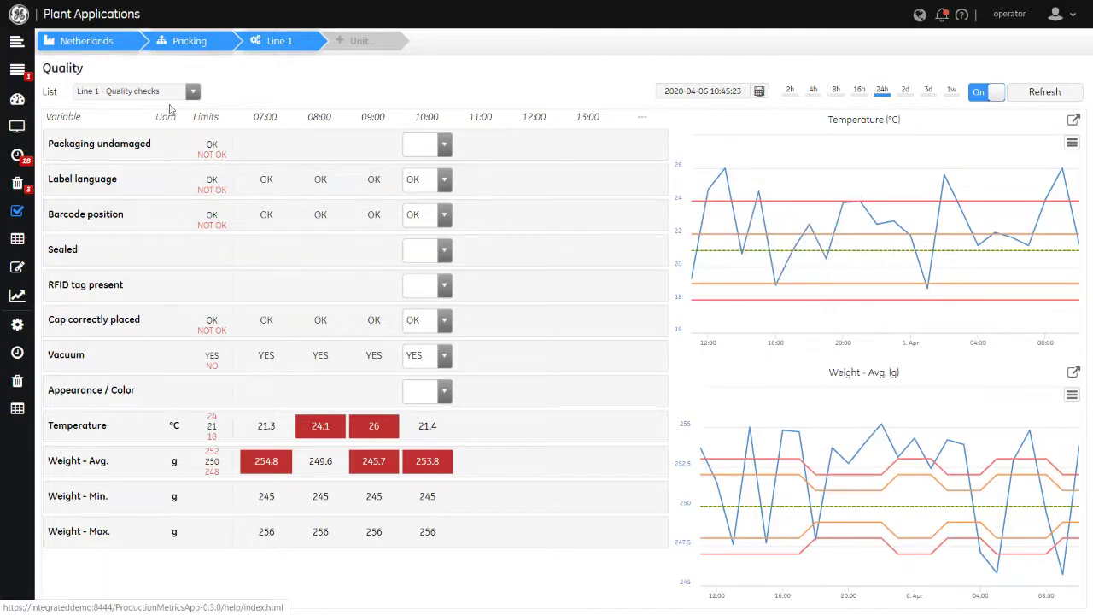
{"action": "left_click", "coordinate": [439, 145]}
{"action": "left_click", "coordinate": [426, 170]}
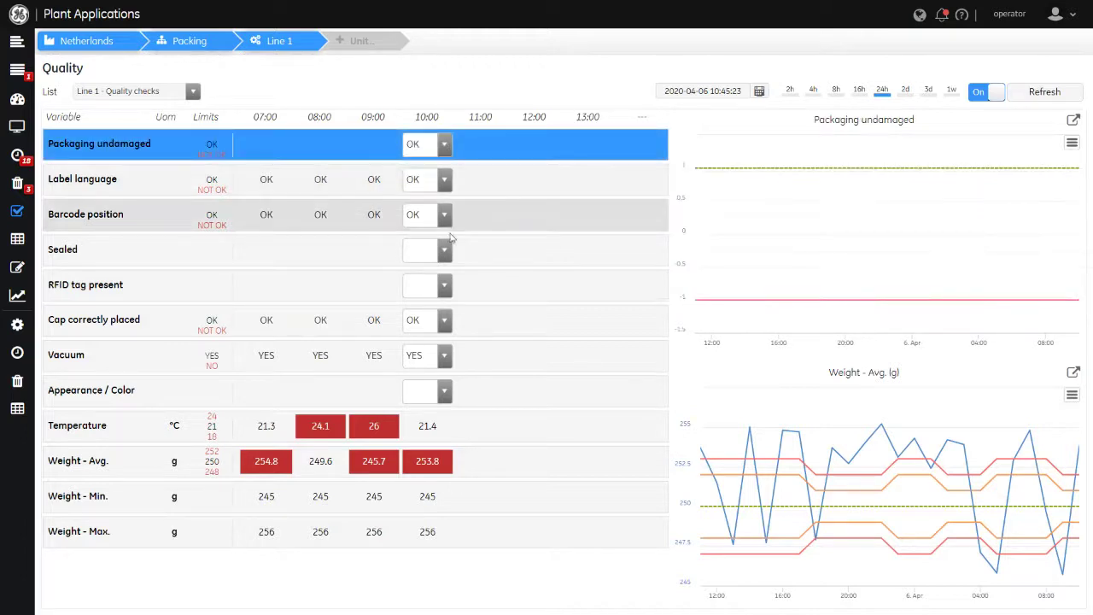
Set the 10:00 Sealed and RFID tag present quality checks to OK.
{"action": "left_click", "coordinate": [439, 250]}
{"action": "left_click", "coordinate": [411, 274]}
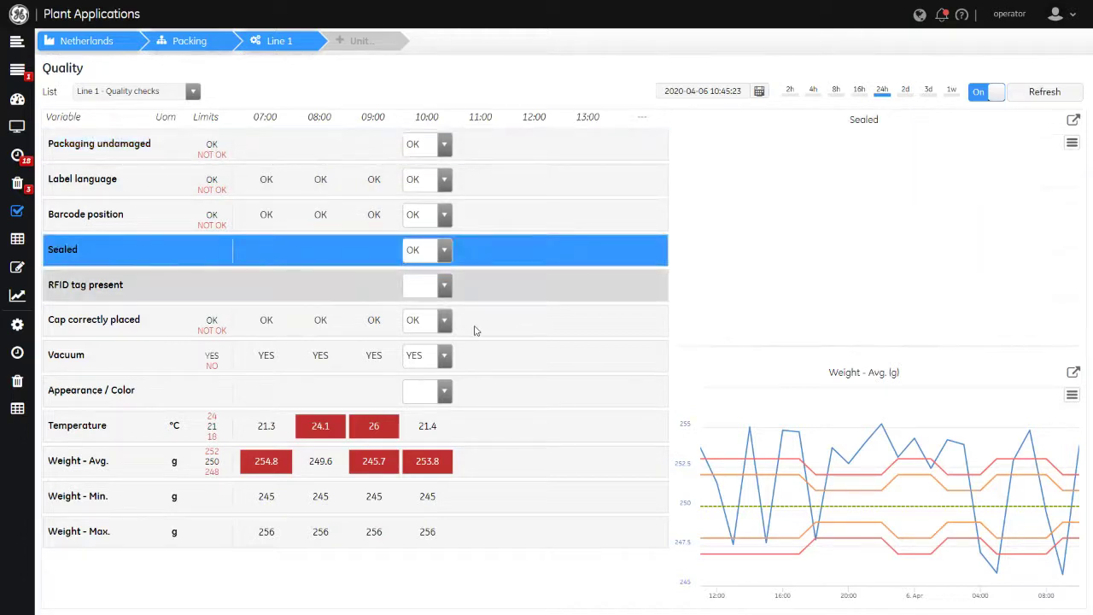
{"action": "left_click", "coordinate": [435, 285]}
{"action": "left_click", "coordinate": [425, 309]}
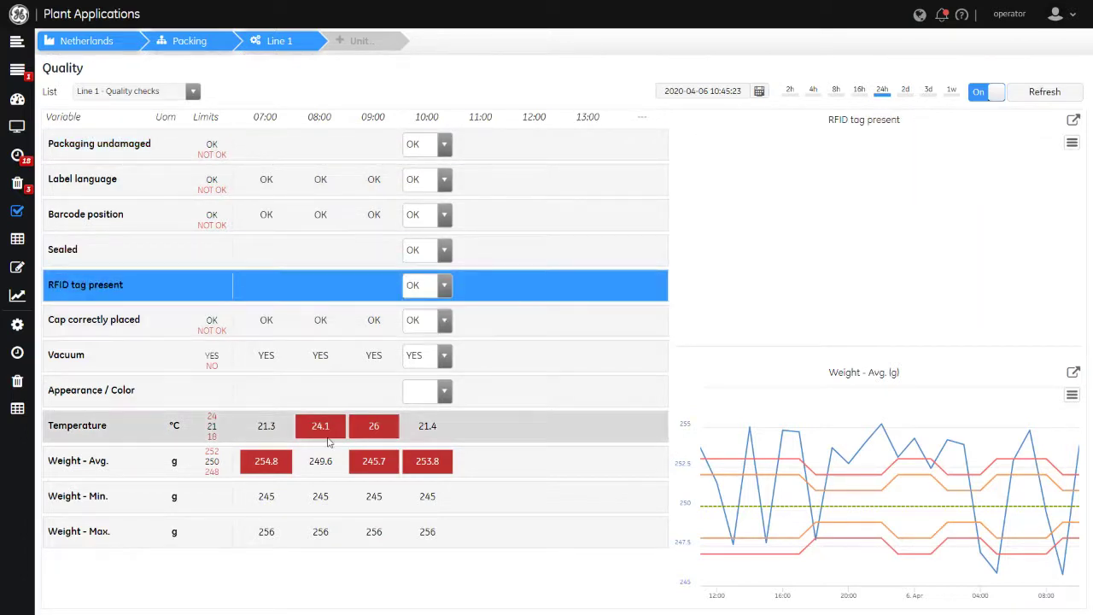
Inspect the Temperature trend in the quality checks, and switch the list to Line 1 - Production.
{"action": "left_click", "coordinate": [215, 436]}
{"action": "mouse_move", "coordinate": [896, 209]}
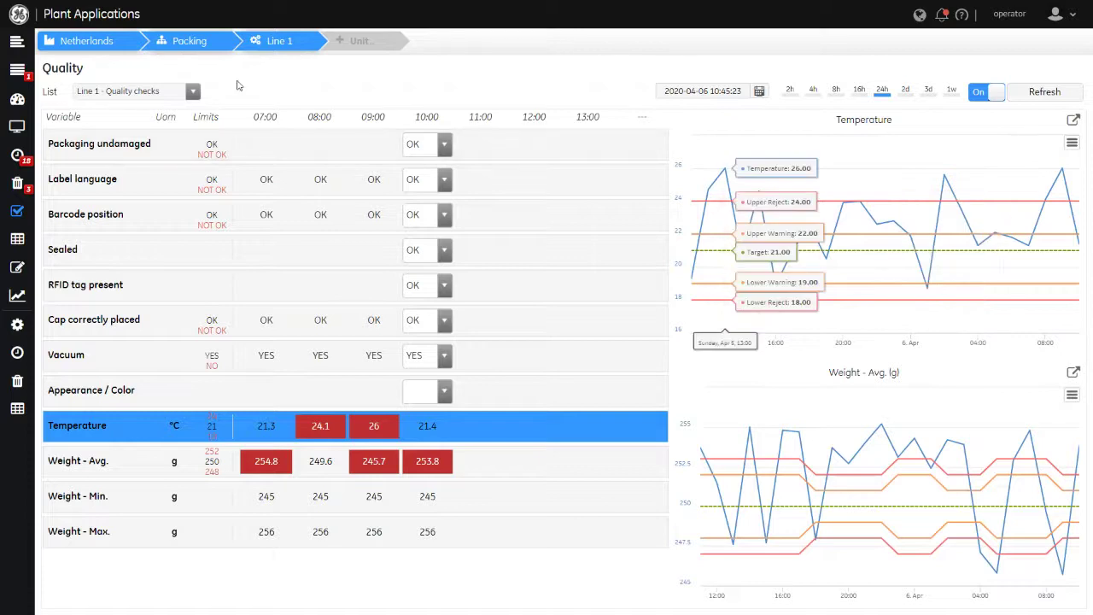
{"action": "left_click", "coordinate": [192, 92]}
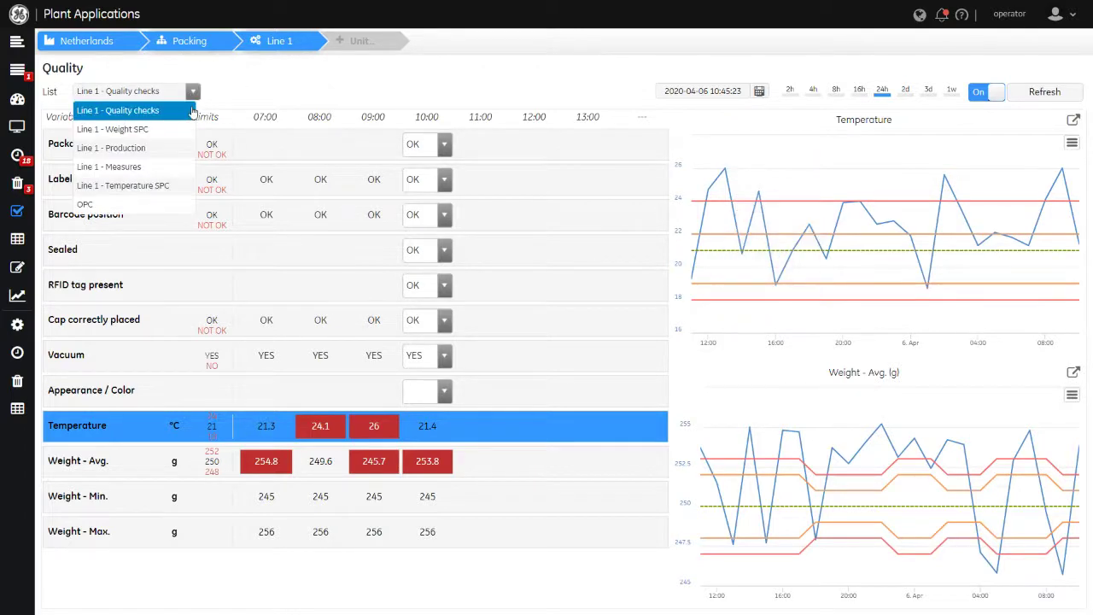
{"action": "left_click", "coordinate": [152, 149]}
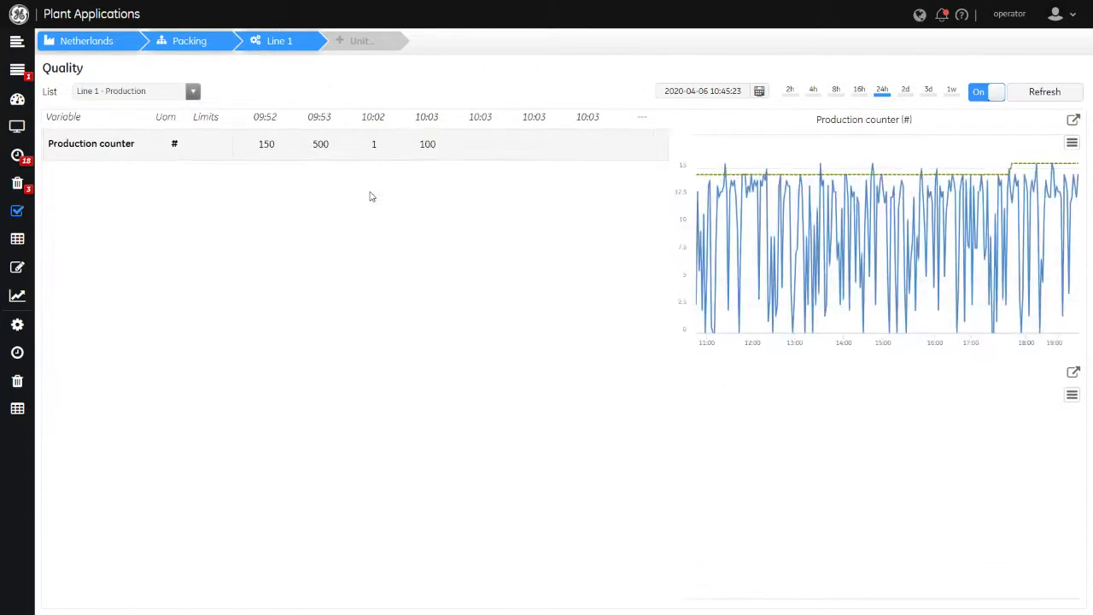
Switch the quality list to Line 1 - Measures and chart its Temperature and Weight - Avg. variables.
{"action": "left_click", "coordinate": [192, 91]}
{"action": "left_click", "coordinate": [154, 167]}
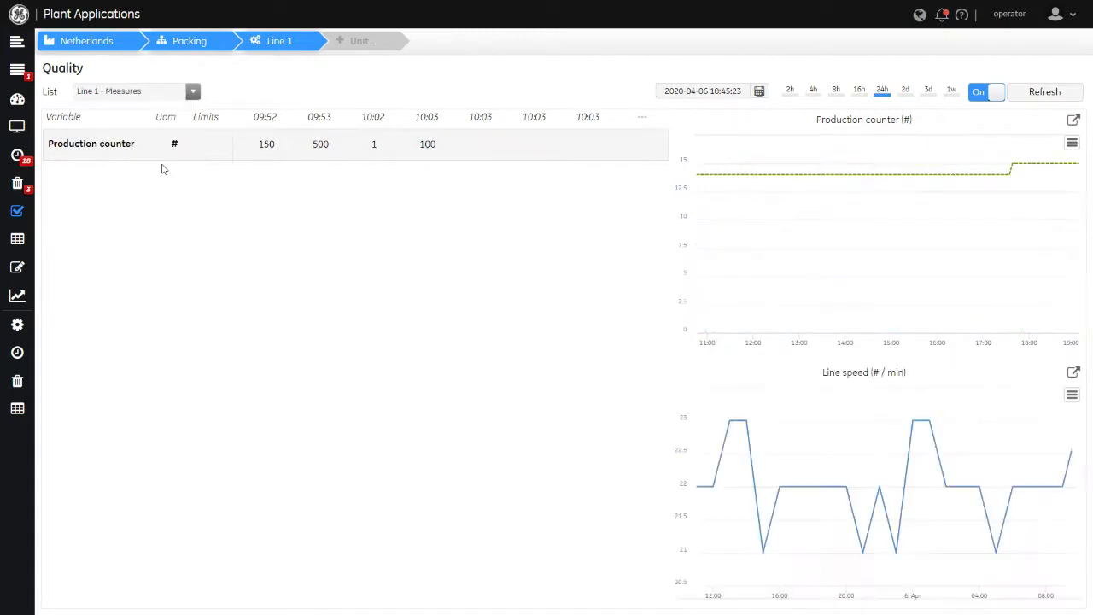
{"action": "left_click", "coordinate": [192, 91]}
{"action": "left_click", "coordinate": [234, 227]}
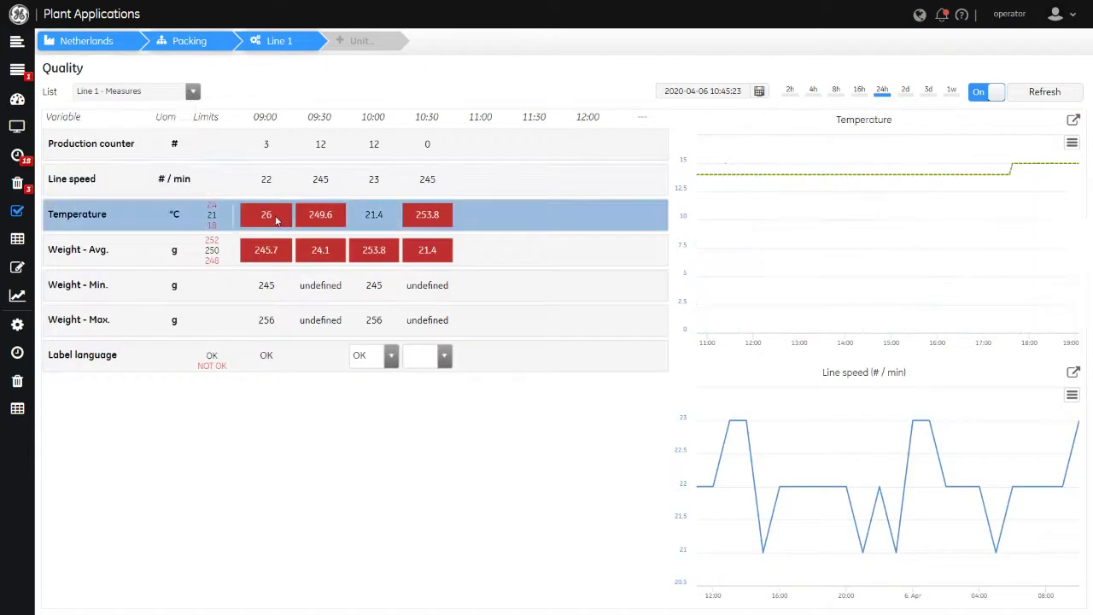
{"action": "left_click", "coordinate": [303, 258]}
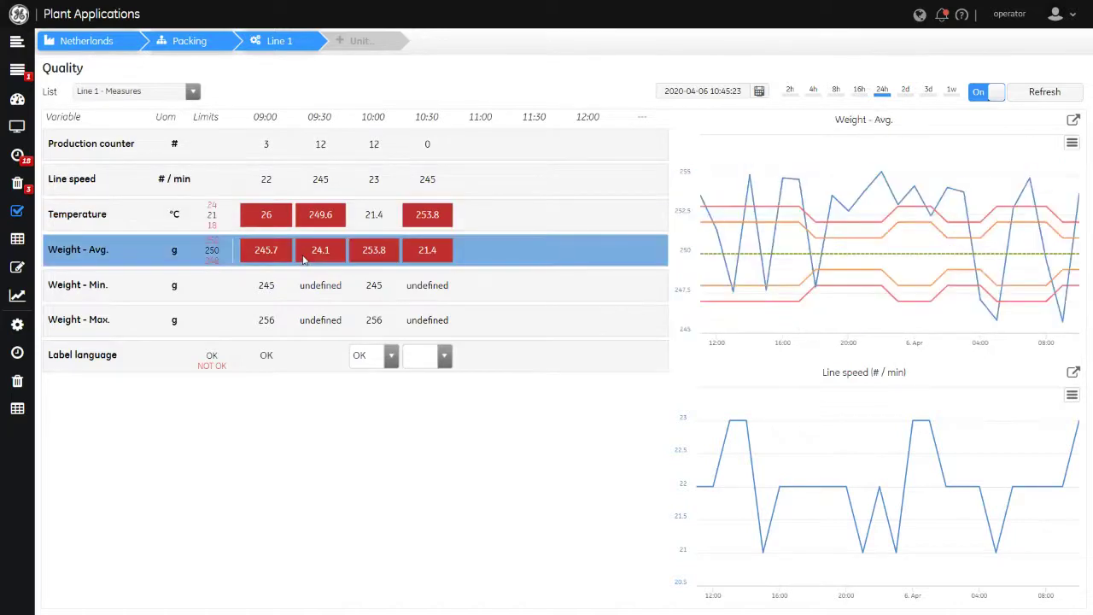
Open the Line 1 SPC analysis and examine the control charts of temperature variables Zone-02 and Zone-03.
{"action": "mouse_move", "coordinate": [24, 237]}
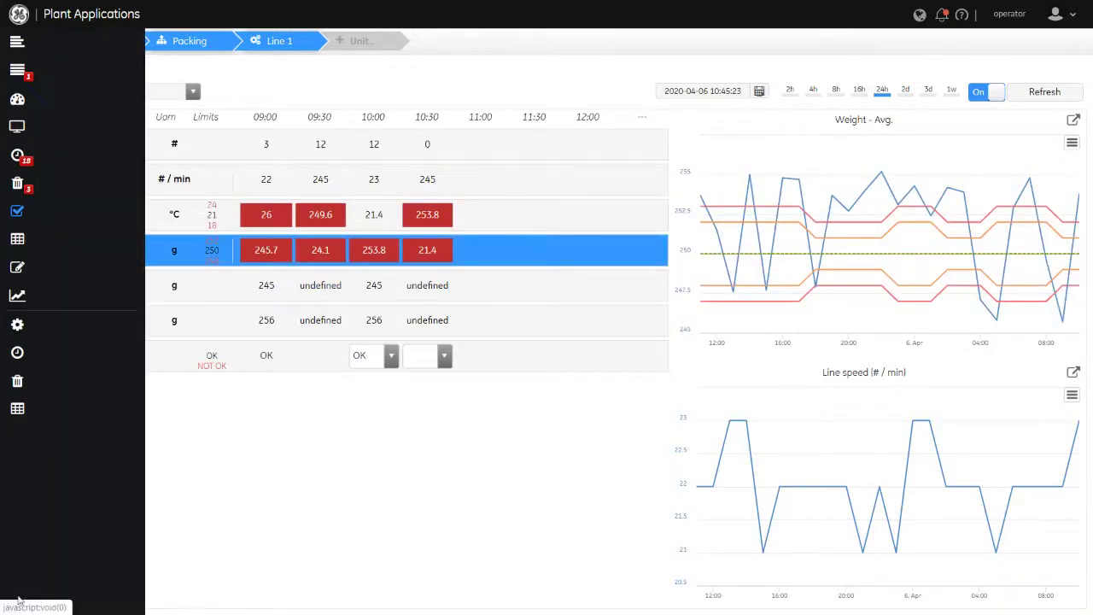
{"action": "left_click", "coordinate": [48, 242]}
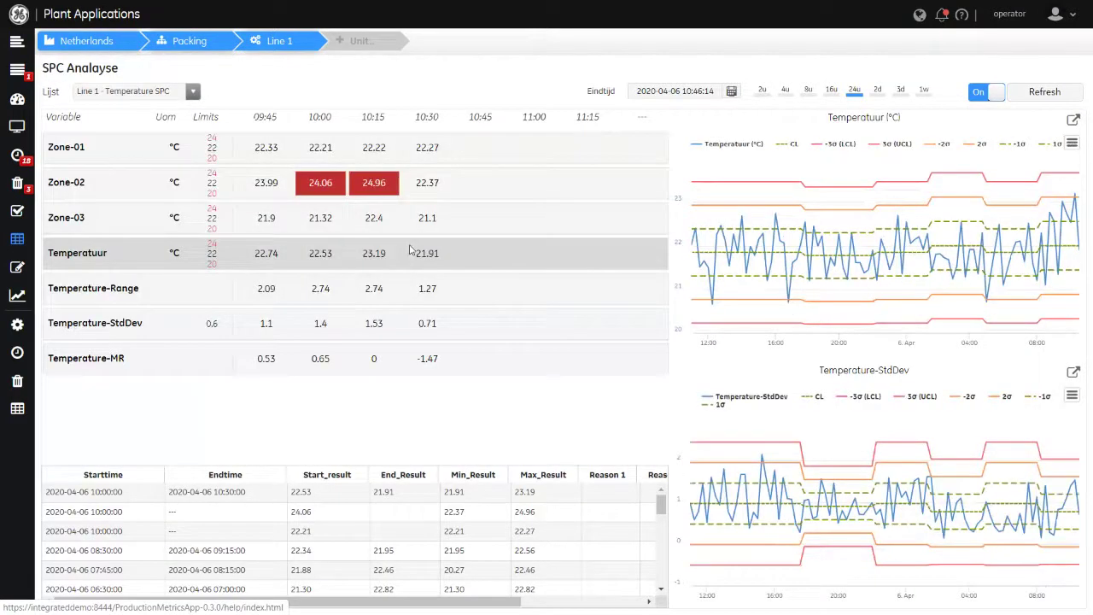
{"action": "left_click", "coordinate": [366, 181]}
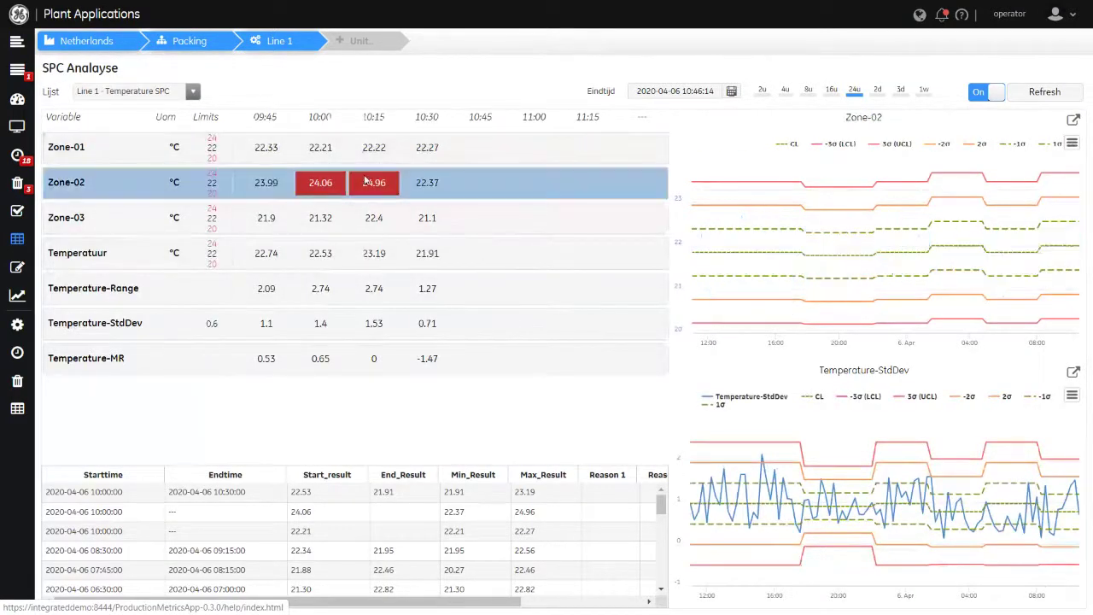
{"action": "mouse_move", "coordinate": [961, 217]}
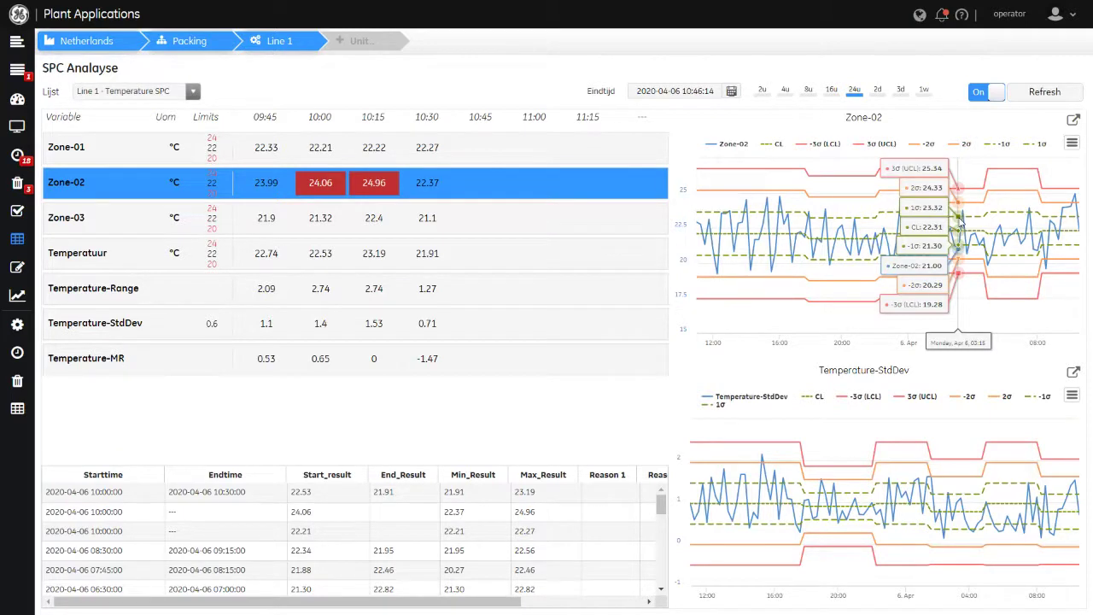
{"action": "left_click", "coordinate": [284, 229]}
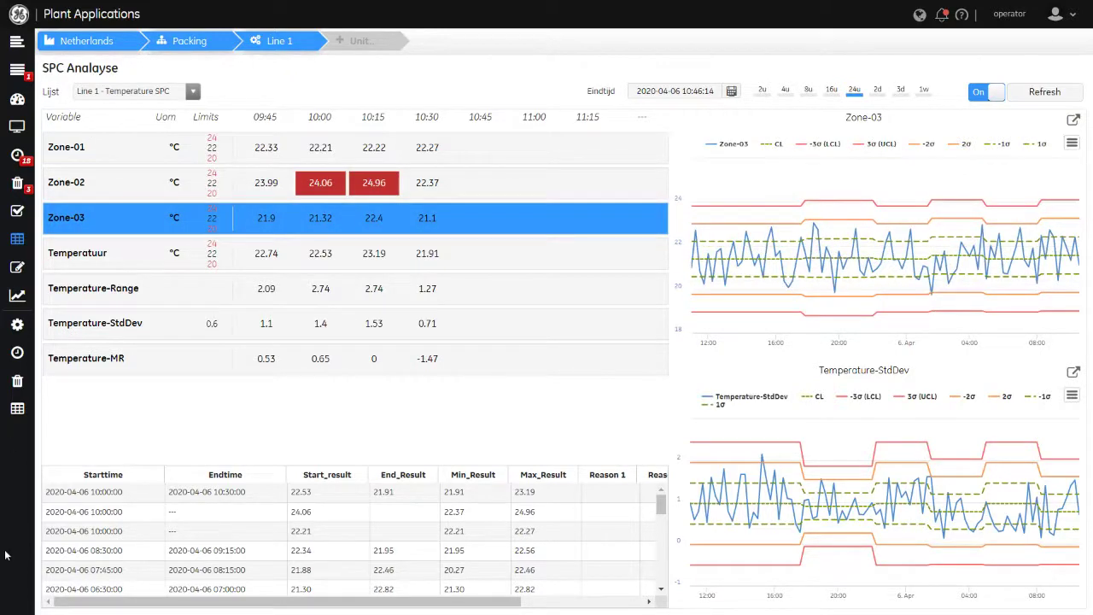
Open the activities overview and examine the details of the open Line 1 activities for the current shift.
{"action": "mouse_move", "coordinate": [1, 595]}
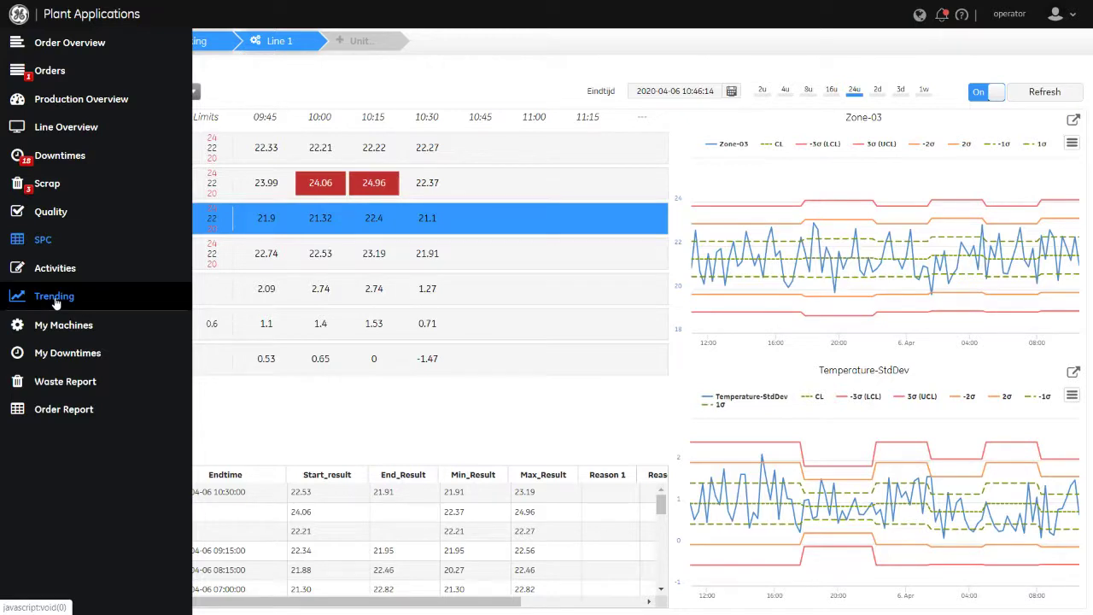
{"action": "left_click", "coordinate": [51, 270]}
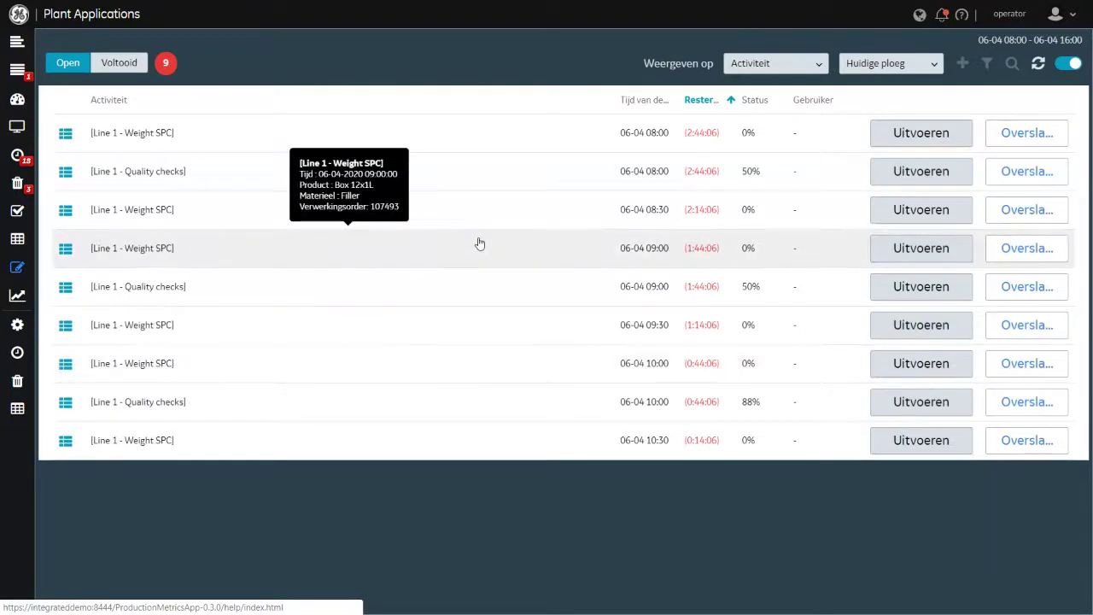
{"action": "mouse_move", "coordinate": [181, 140]}
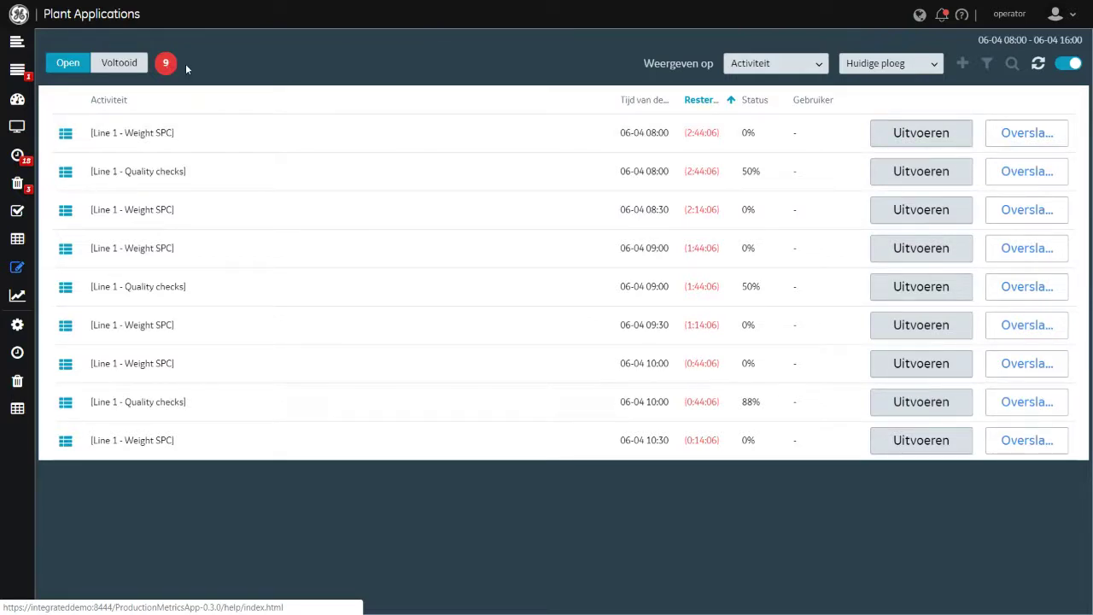
{"action": "mouse_move", "coordinate": [147, 136]}
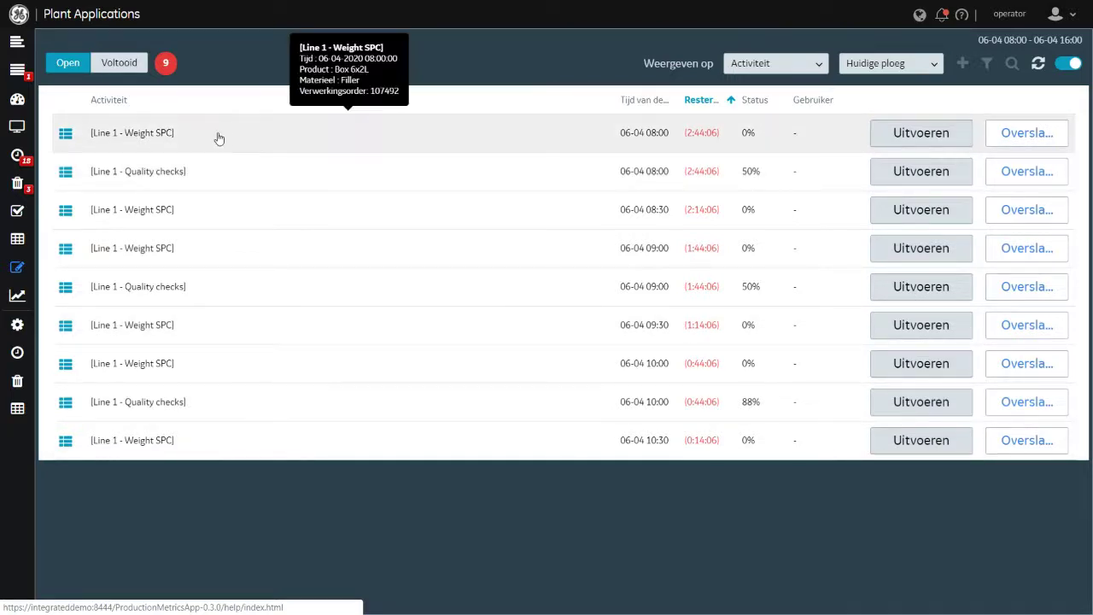
Perform the 08:00 Line 1 - Weight SPC activity, entering 250 for Weight and 246 for Weight-01, and return to the activities list.
{"action": "left_click", "coordinate": [916, 140]}
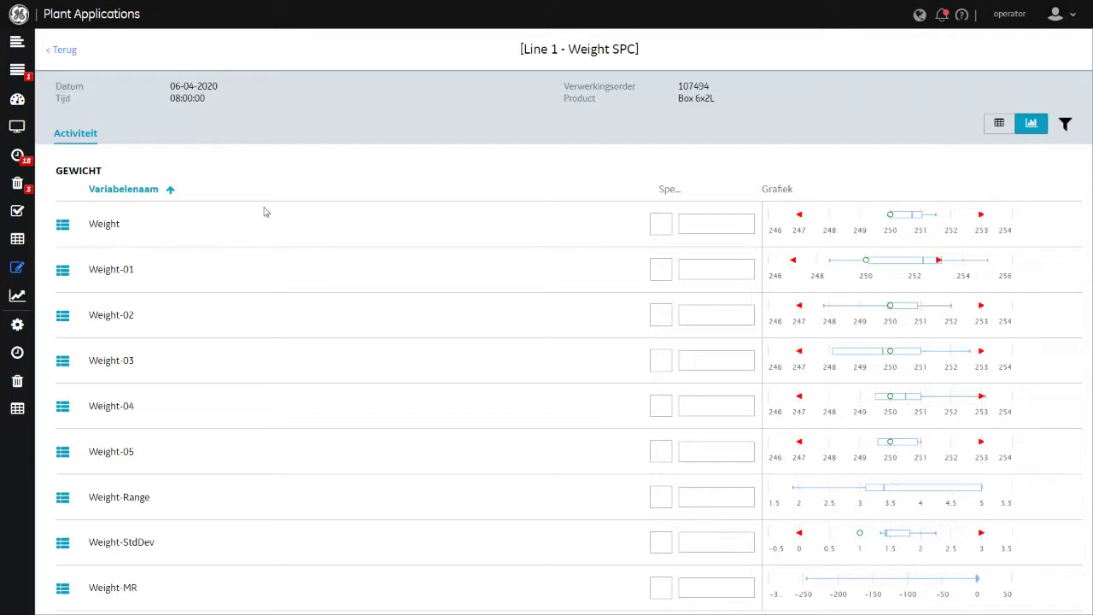
{"action": "left_click", "coordinate": [704, 223]}
{"action": "type", "text": "250"}
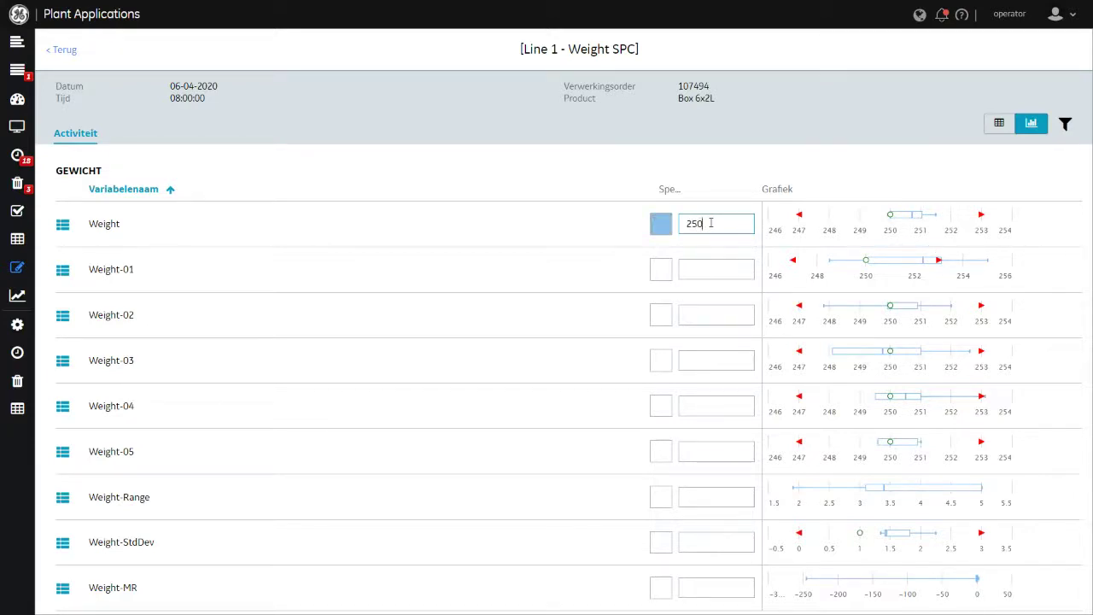
{"action": "left_click", "coordinate": [717, 272]}
{"action": "type", "text": "246"}
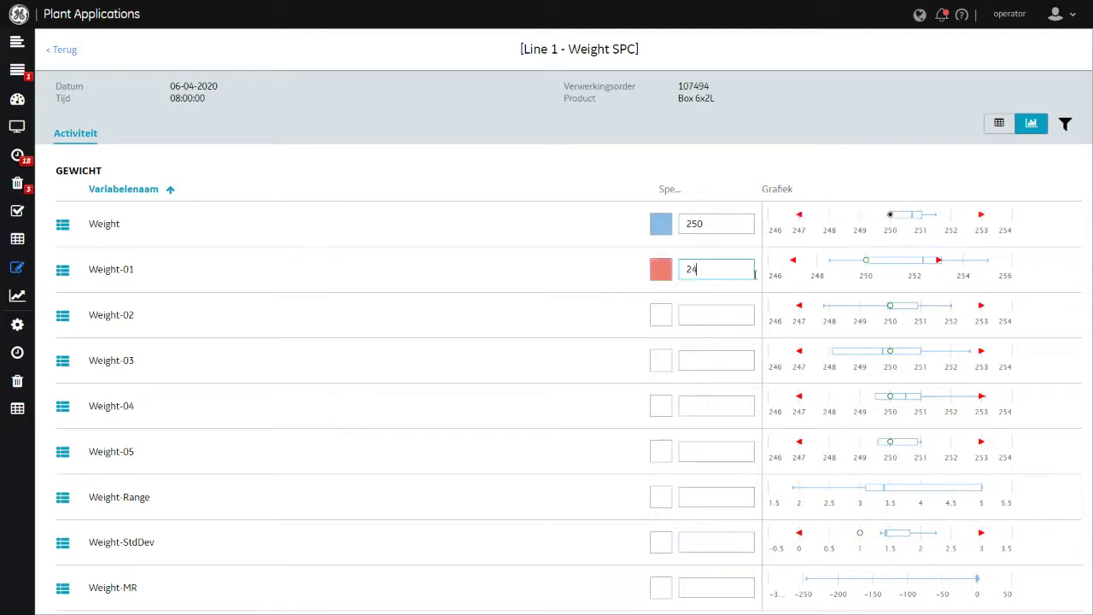
{"action": "left_click", "coordinate": [722, 324]}
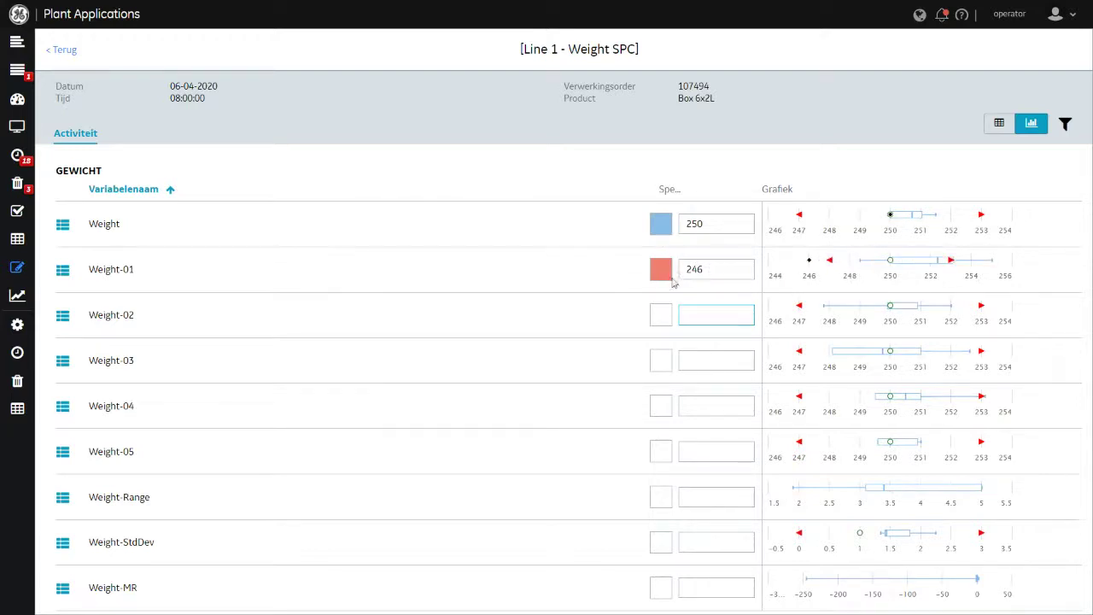
{"action": "mouse_move", "coordinate": [832, 265]}
{"action": "left_click", "coordinate": [64, 53]}
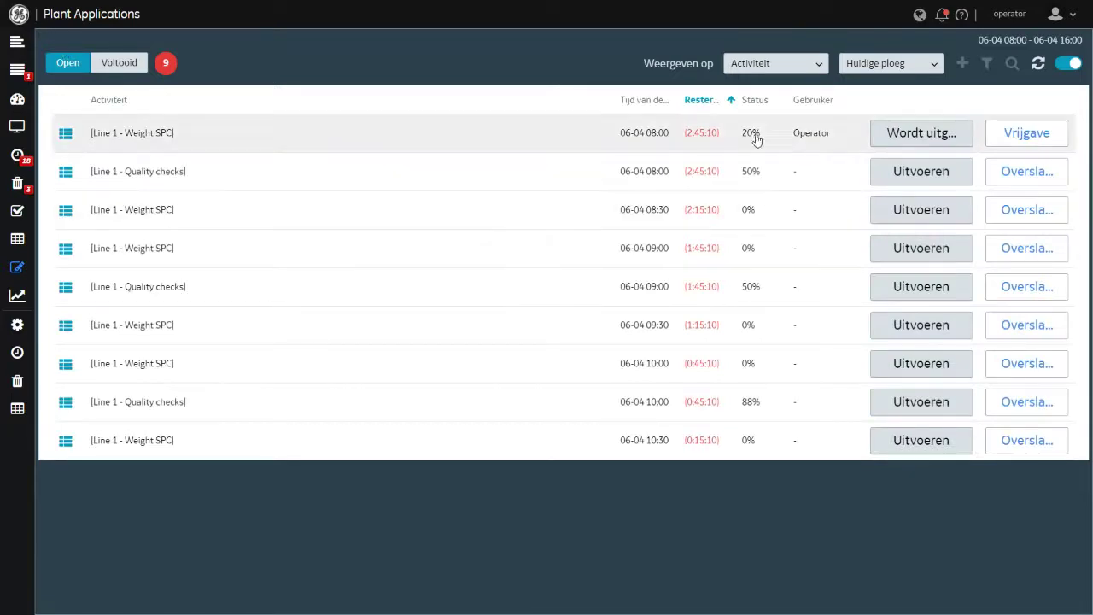
{"action": "mouse_move", "coordinate": [280, 143]}
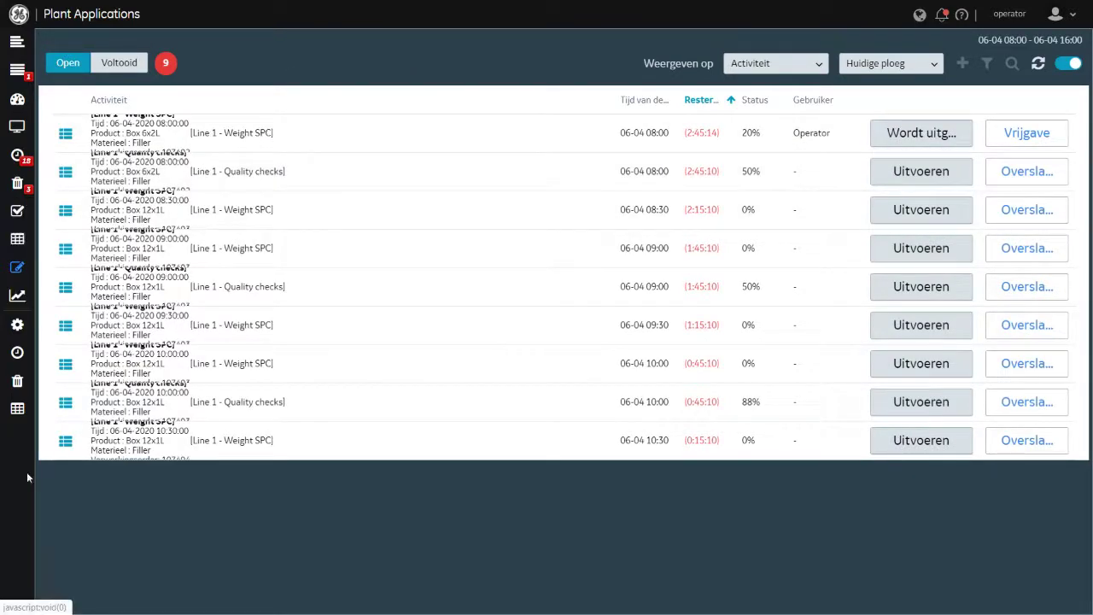
Open Trending, plot the Line 1 Errorcode tag and narrow the chart to about 10:11 to 10:38.
{"action": "mouse_move", "coordinate": [4, 517]}
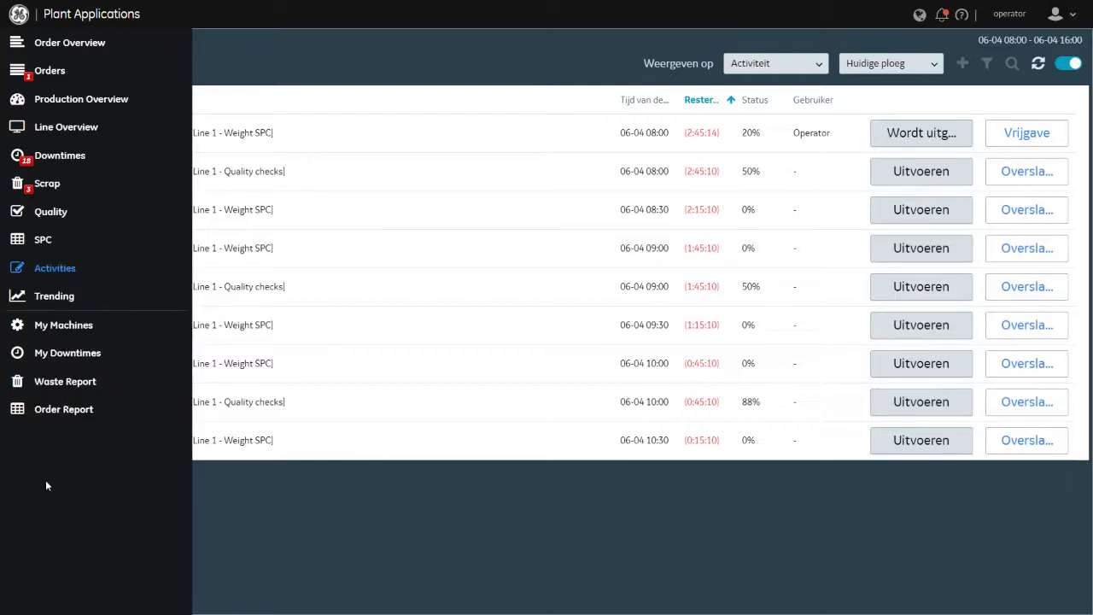
{"action": "left_click", "coordinate": [59, 296]}
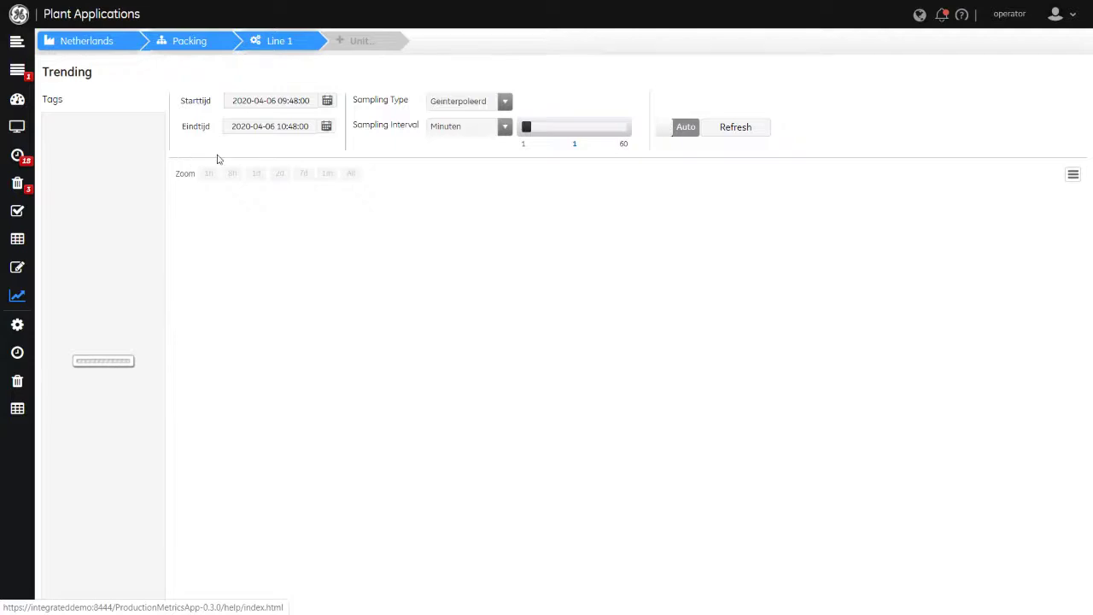
{"action": "left_click", "coordinate": [101, 127]}
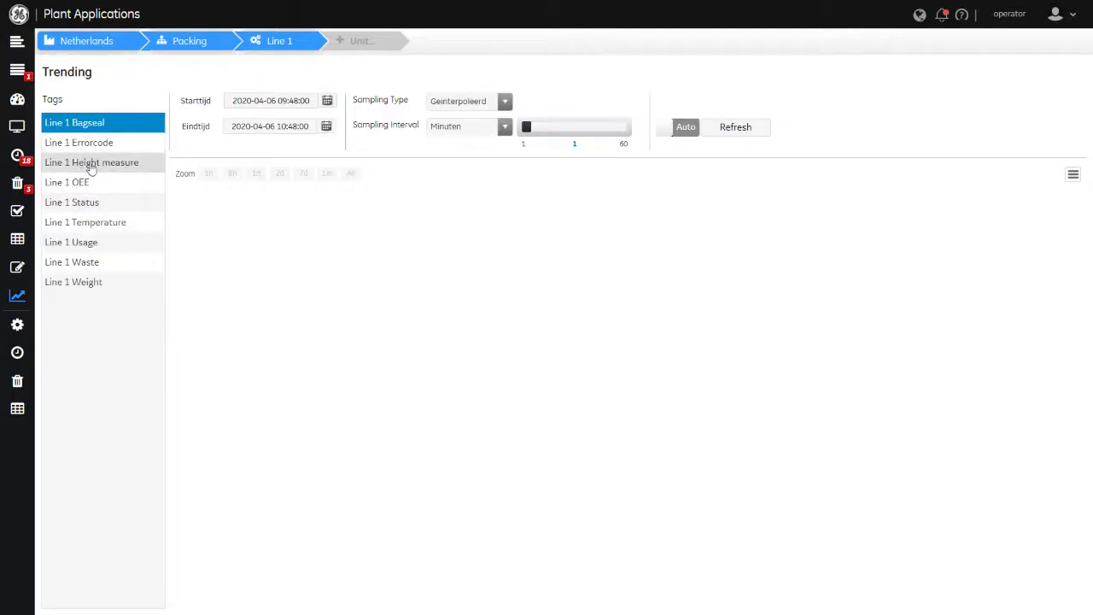
{"action": "left_click", "coordinate": [91, 167]}
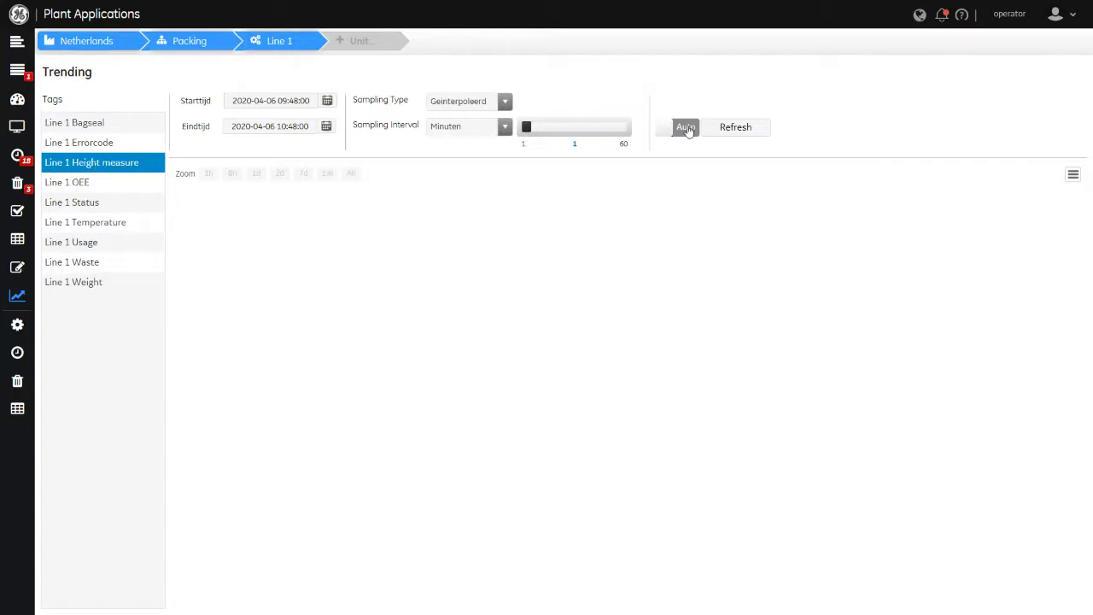
{"action": "left_click", "coordinate": [109, 143]}
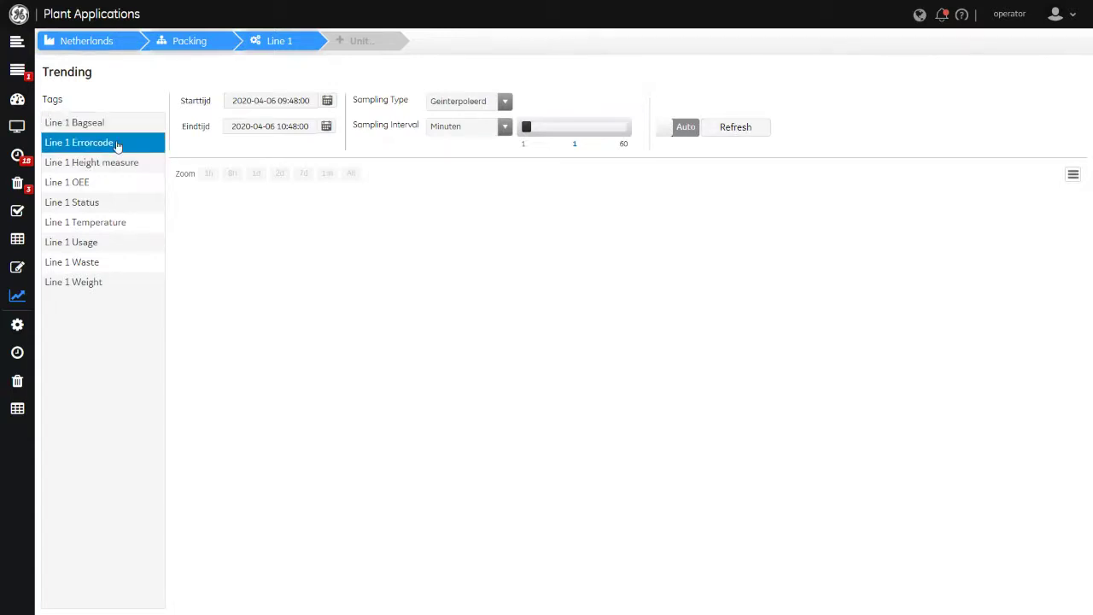
{"action": "left_click", "coordinate": [731, 134]}
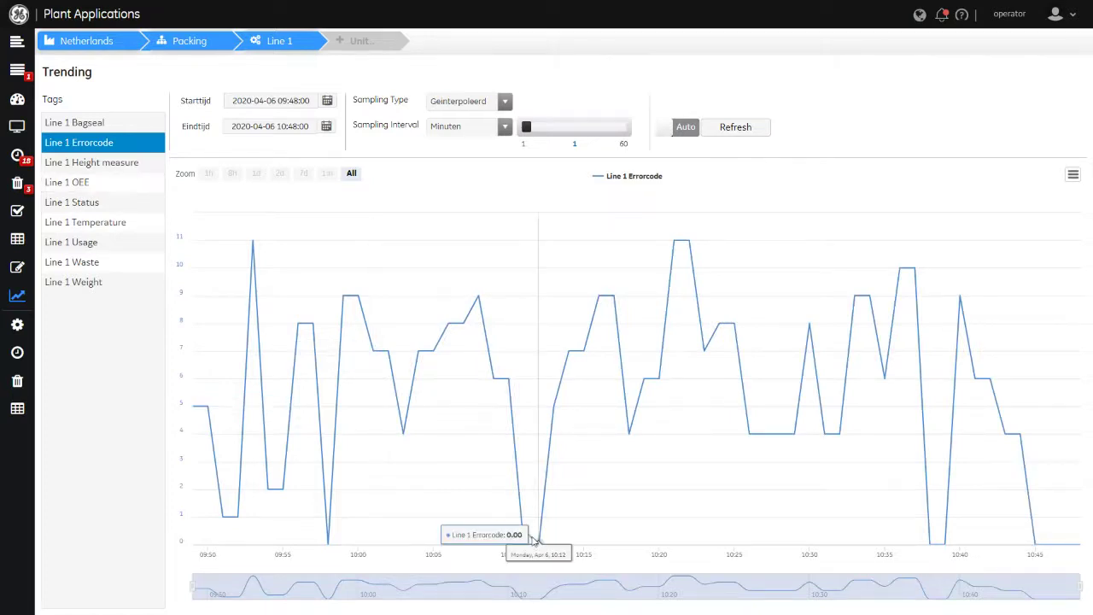
{"action": "left_click_drag", "start_coordinate": [193, 590], "coordinate": [589, 594]}
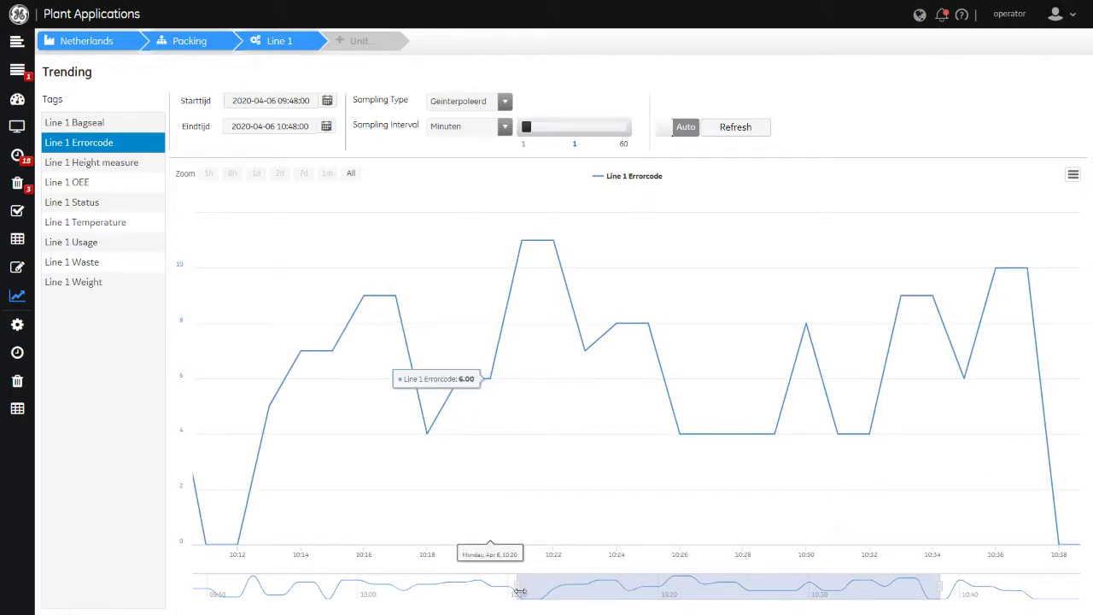
Switch to the Chrome window signed in as engineer and open the OEE Analysis page.
{"action": "key", "text": "super"}
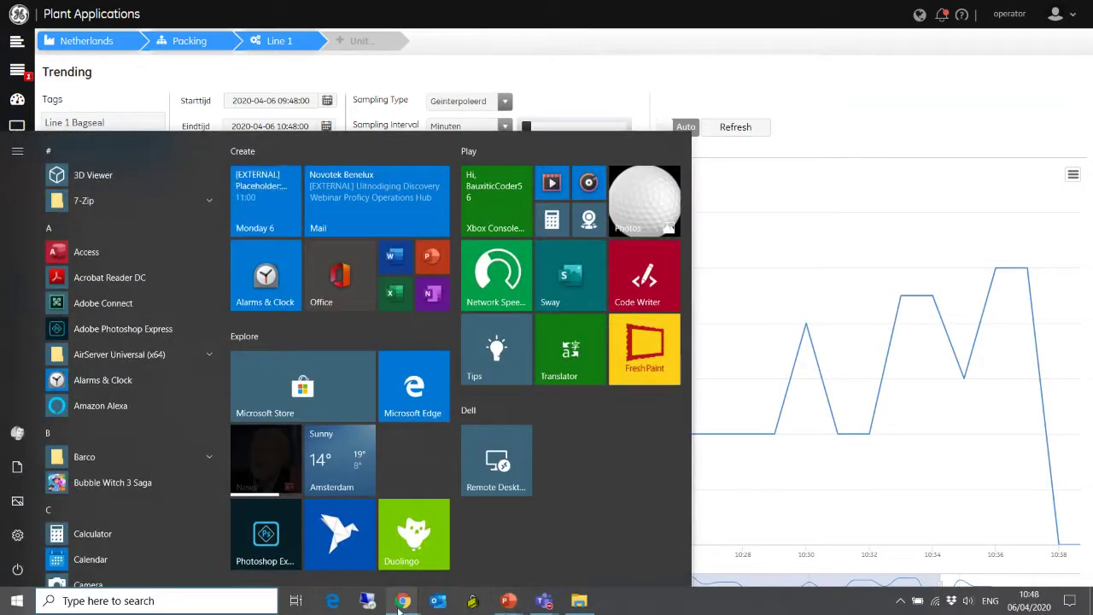
{"action": "mouse_move", "coordinate": [399, 607]}
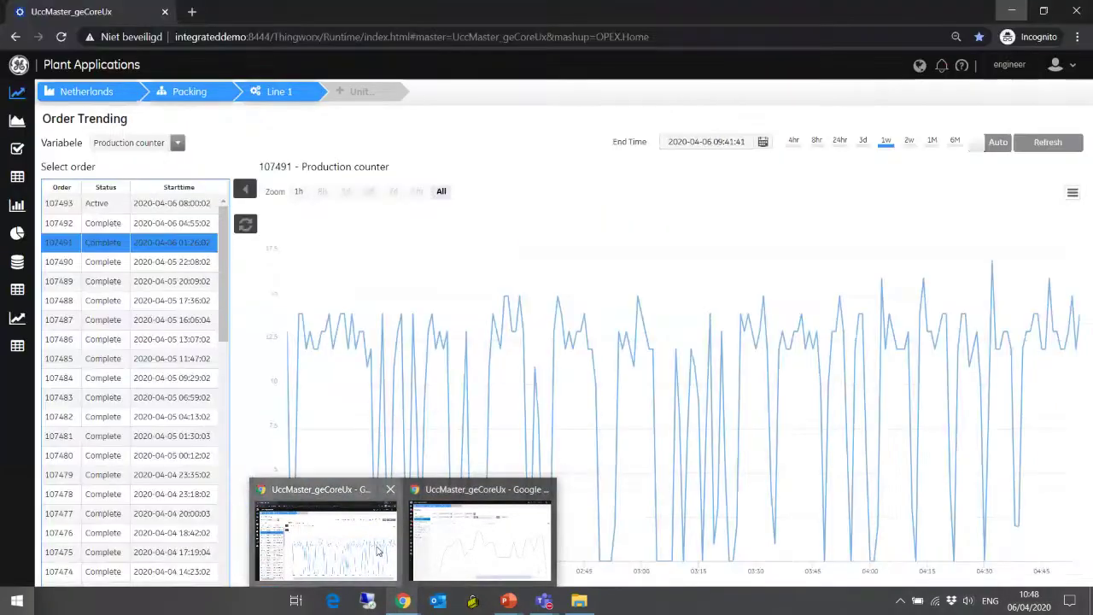
{"action": "left_click", "coordinate": [379, 550]}
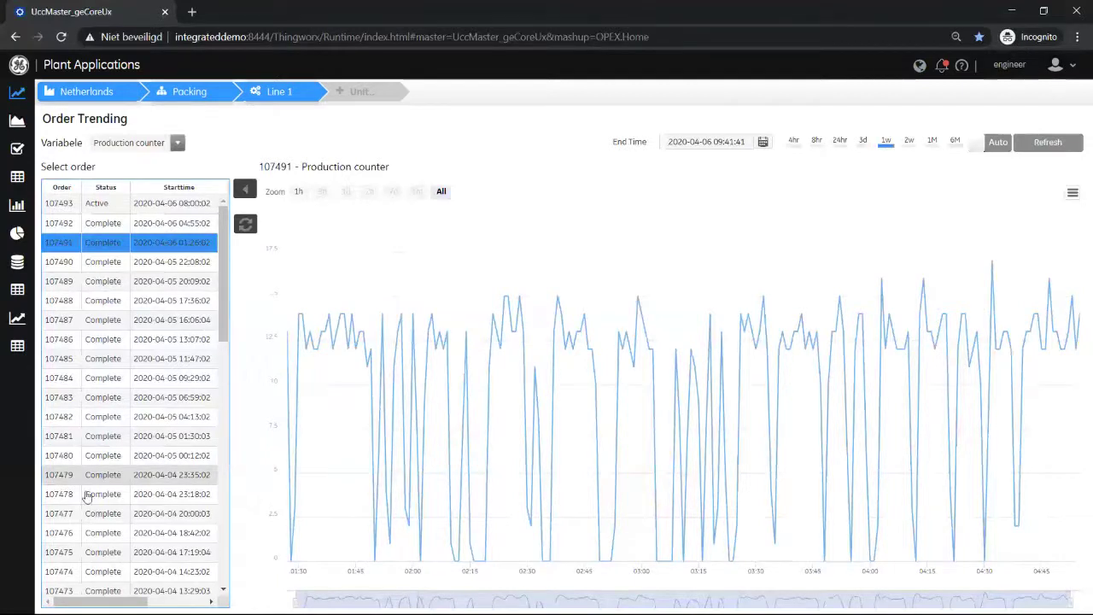
{"action": "mouse_move", "coordinate": [18, 578]}
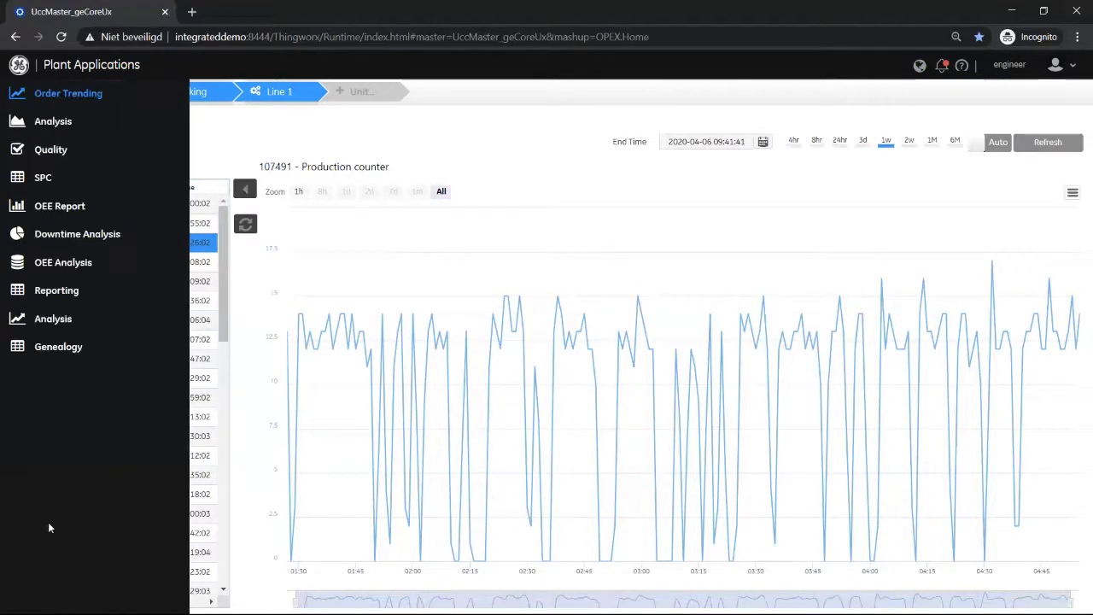
{"action": "left_click", "coordinate": [62, 264]}
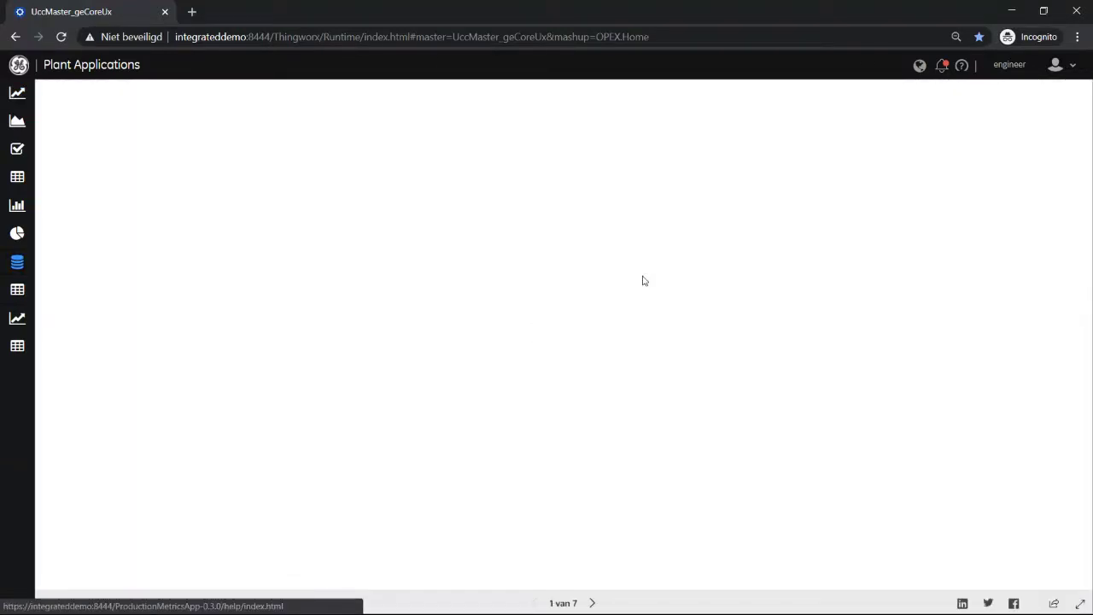
View the downtime report full screen and highlight the downtime shares of products Doos 6x2L, Doos 12x1L and Doos 4x3L one at a time.
{"action": "key", "text": "F11"}
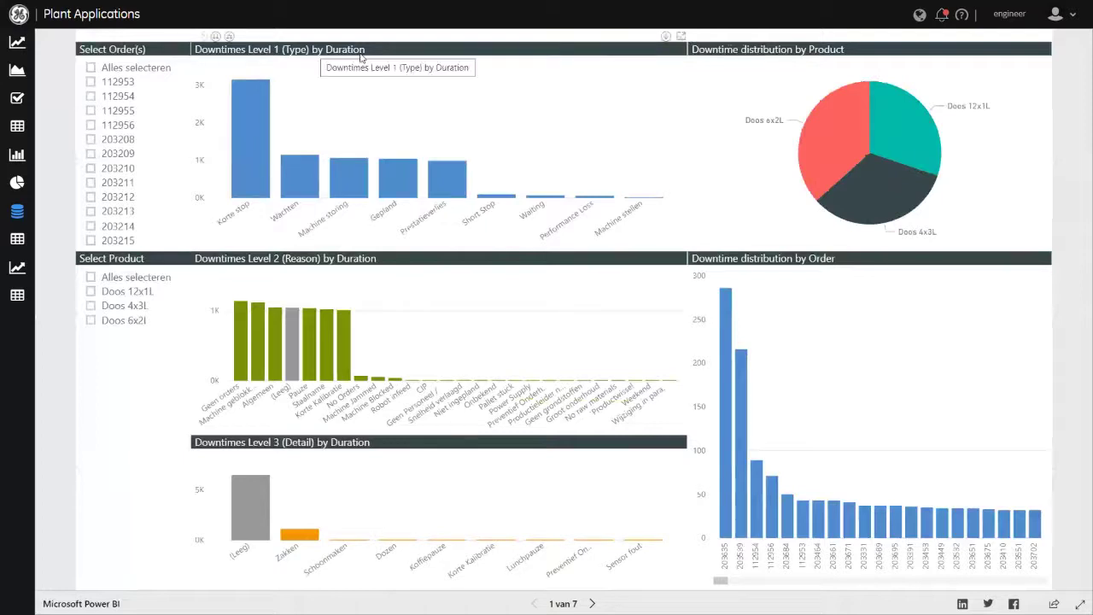
{"action": "left_click", "coordinate": [842, 145]}
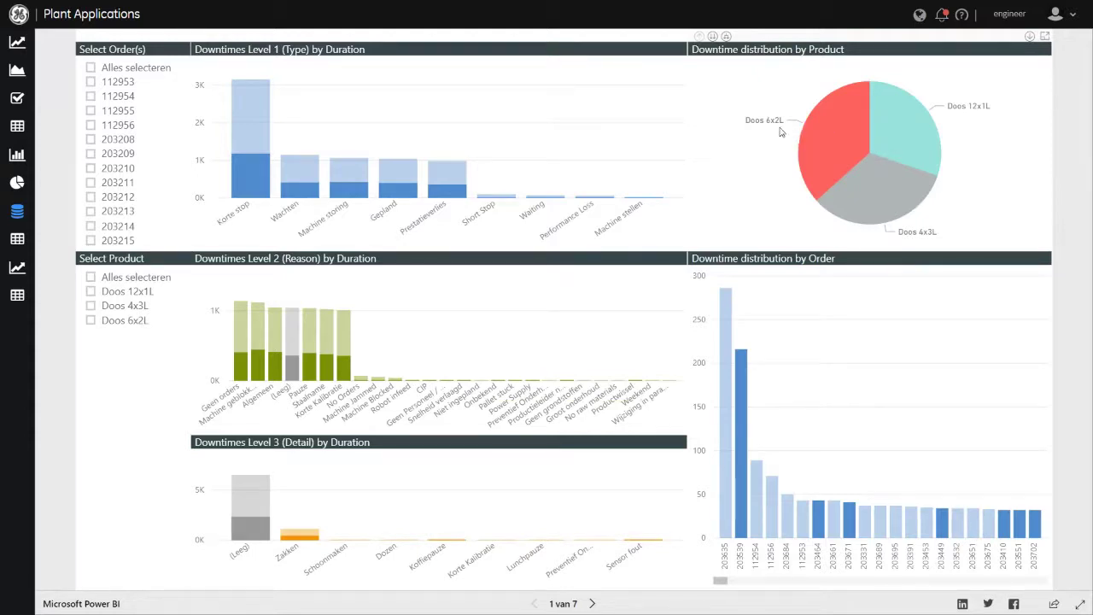
{"action": "left_click", "coordinate": [910, 128]}
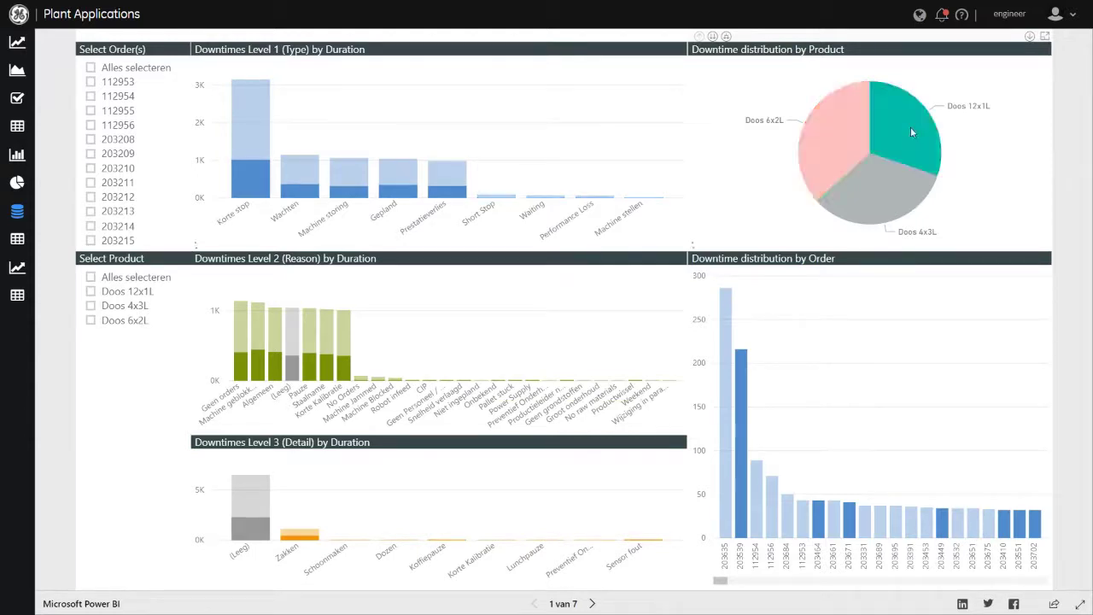
{"action": "left_click", "coordinate": [890, 199]}
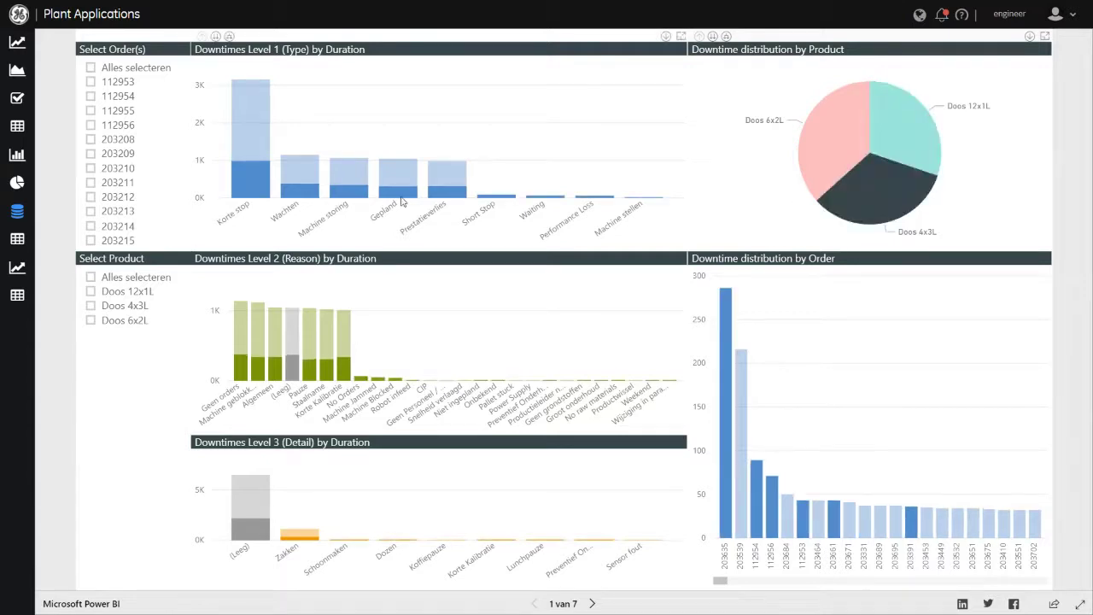
Filter the downtime charts to the fifth, seventh, tenth and eleventh orders in the order list.
{"action": "left_click", "coordinate": [128, 140]}
{"action": "left_click", "coordinate": [112, 168]}
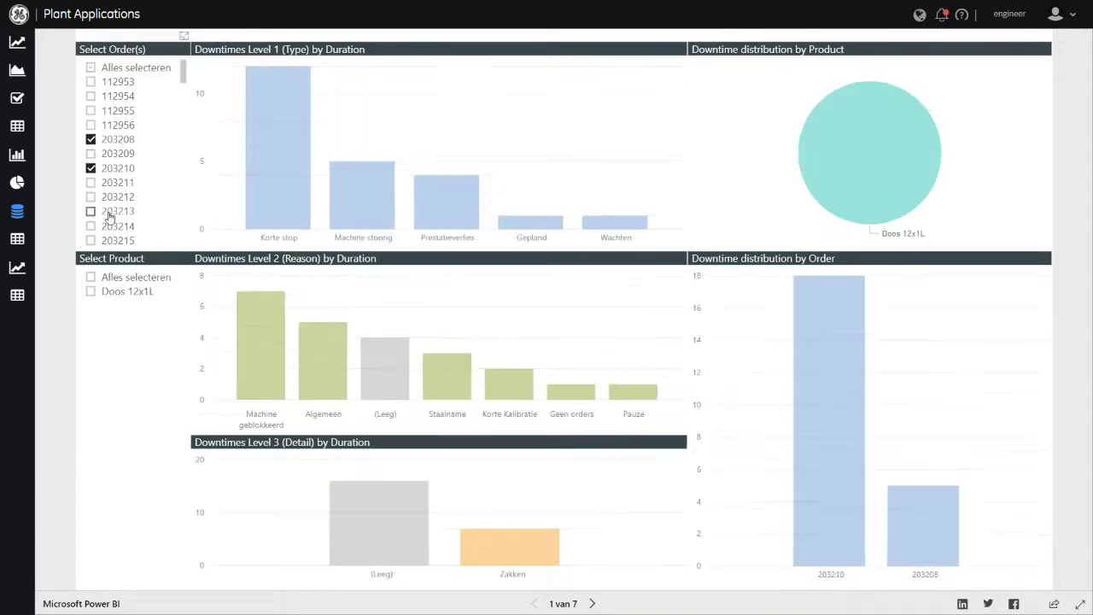
{"action": "left_click", "coordinate": [107, 211]}
{"action": "left_click", "coordinate": [111, 226]}
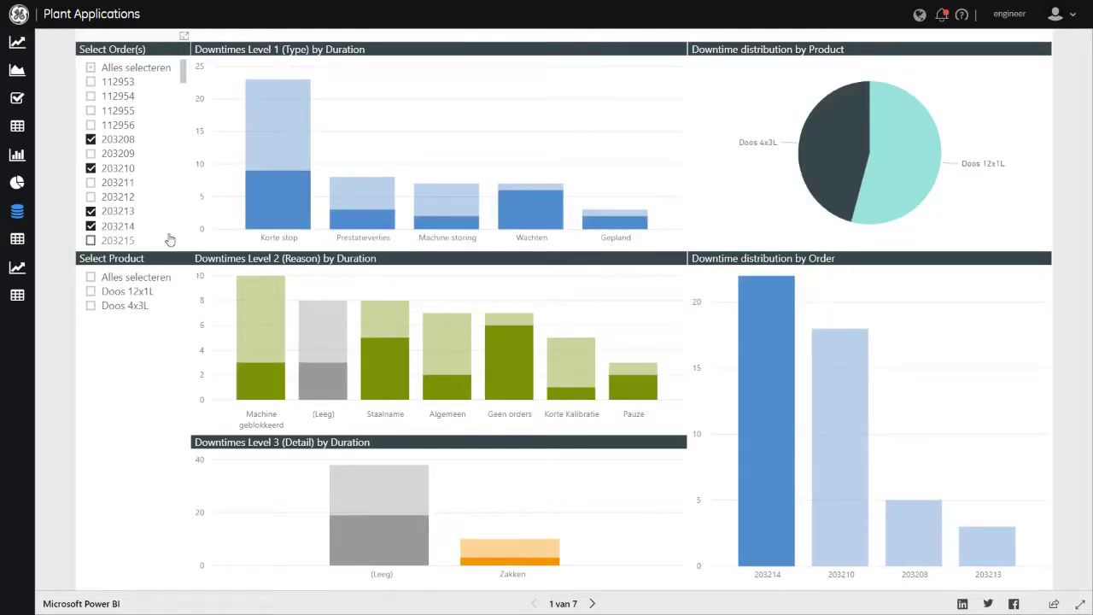
Go to the Order Statistics report page and filter it to Week 1 only, excluding Week 13 and Week 14.
{"action": "left_click", "coordinate": [593, 604]}
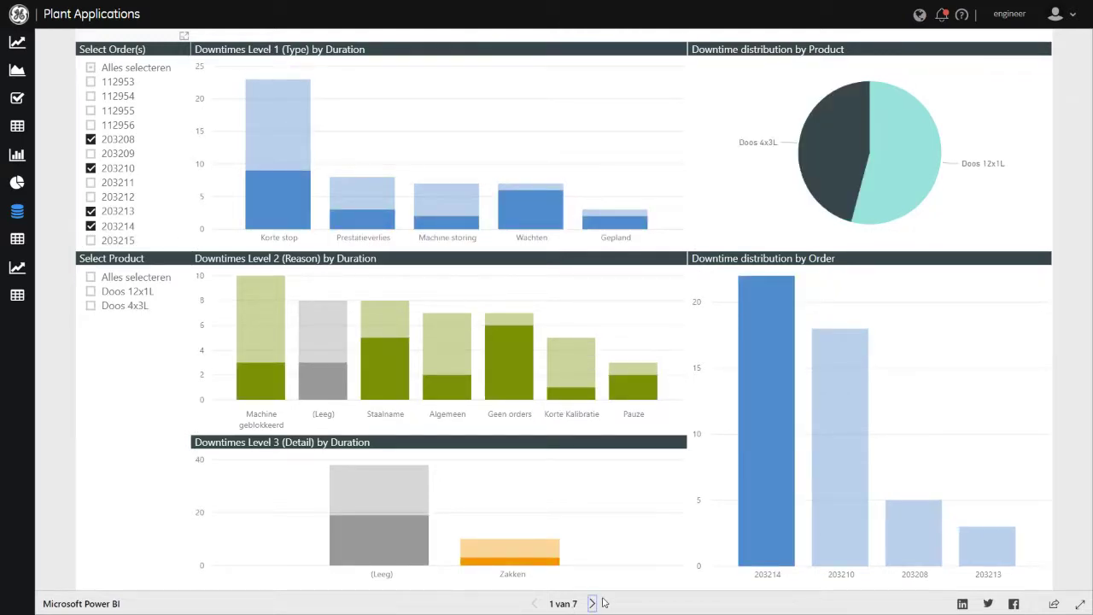
{"action": "left_click", "coordinate": [90, 96]}
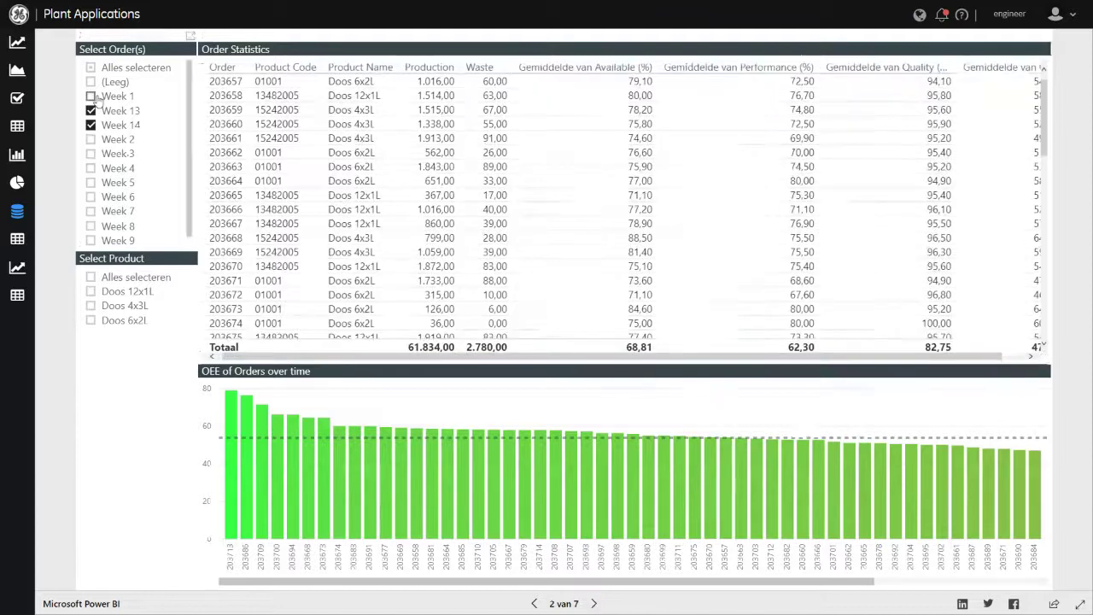
{"action": "left_click", "coordinate": [91, 110]}
{"action": "left_click", "coordinate": [91, 126]}
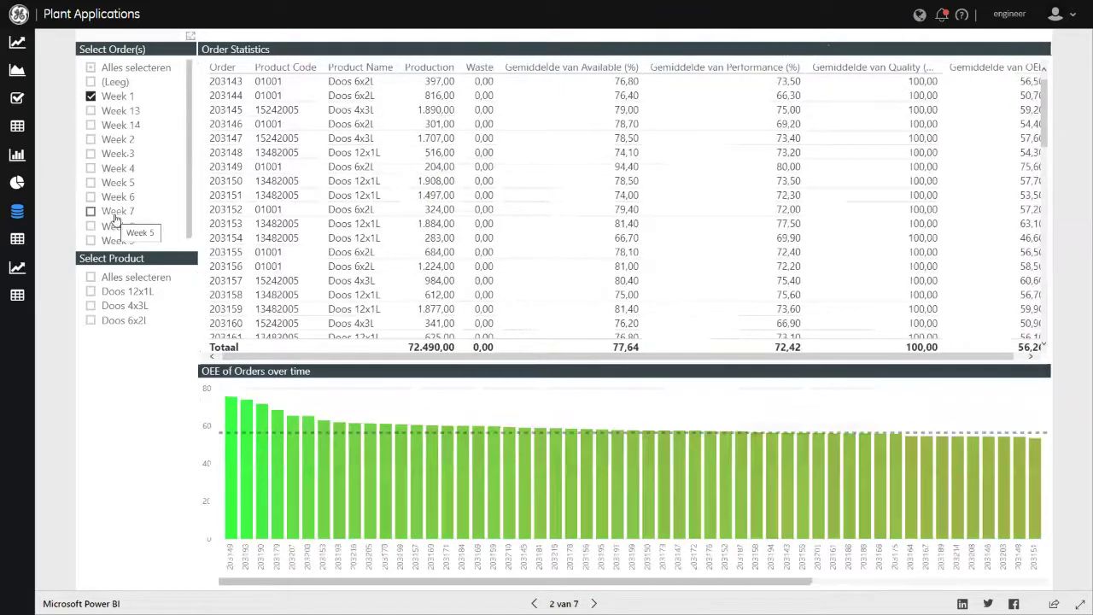
Inspect the statistics of individual Week 1 orders, including the first and last displayed OEE bars, and go to the Orders by OEE bubble chart.
{"action": "left_click", "coordinate": [229, 483]}
{"action": "left_click", "coordinate": [246, 437]}
{"action": "left_click", "coordinate": [339, 452]}
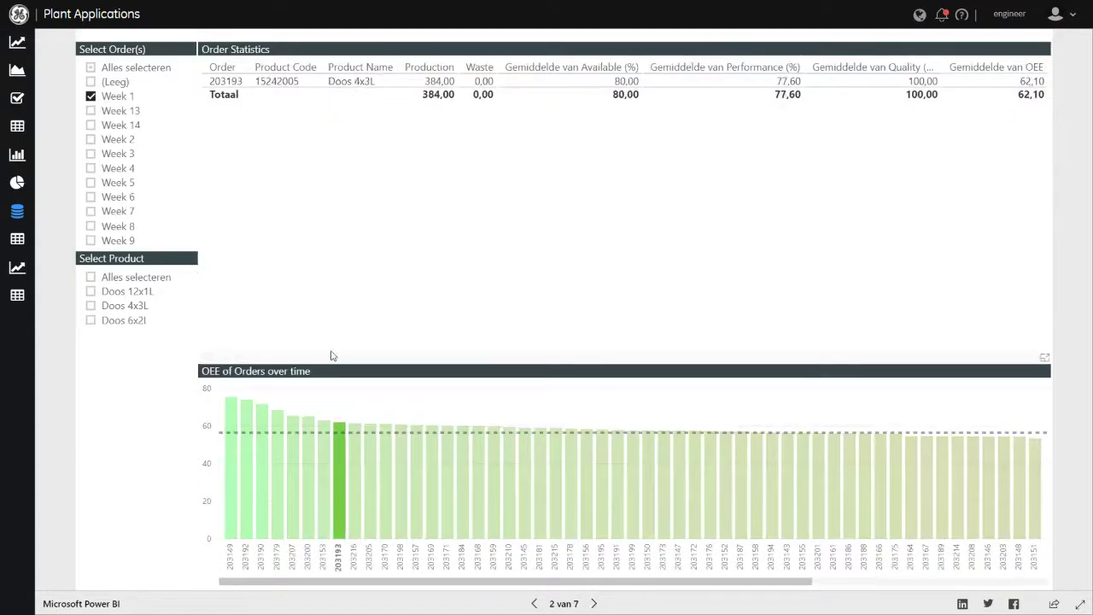
{"action": "left_click", "coordinate": [316, 495]}
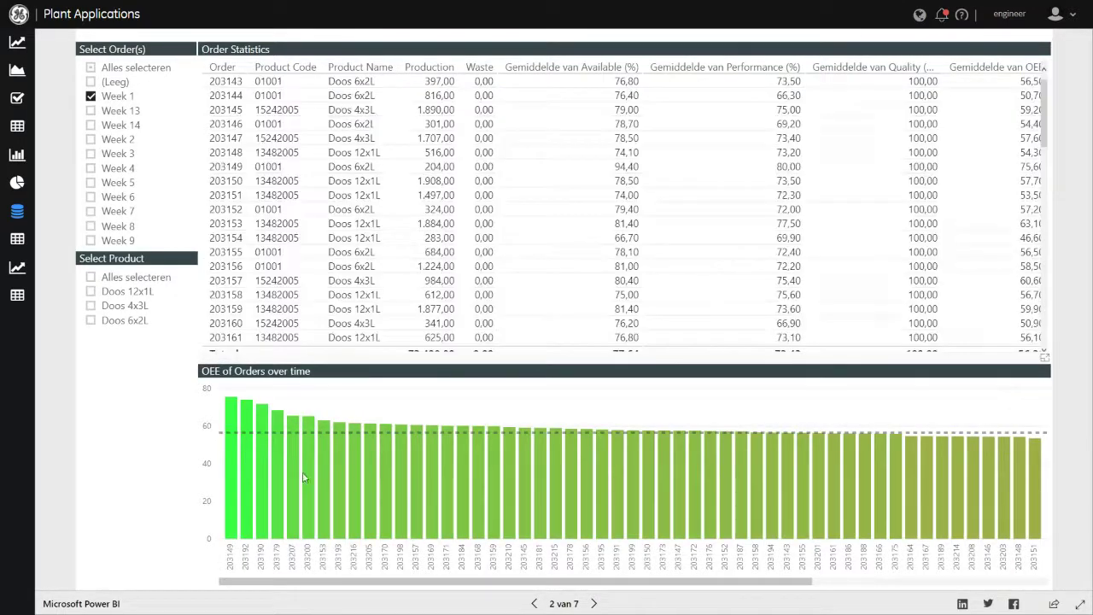
{"action": "left_click", "coordinate": [234, 483]}
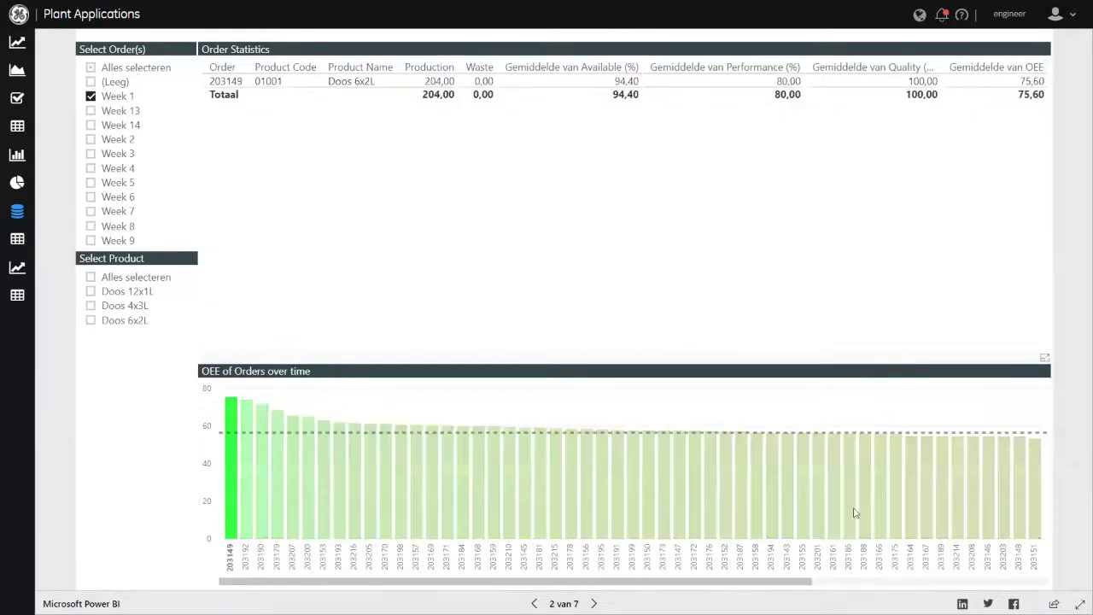
{"action": "left_click", "coordinate": [1034, 512]}
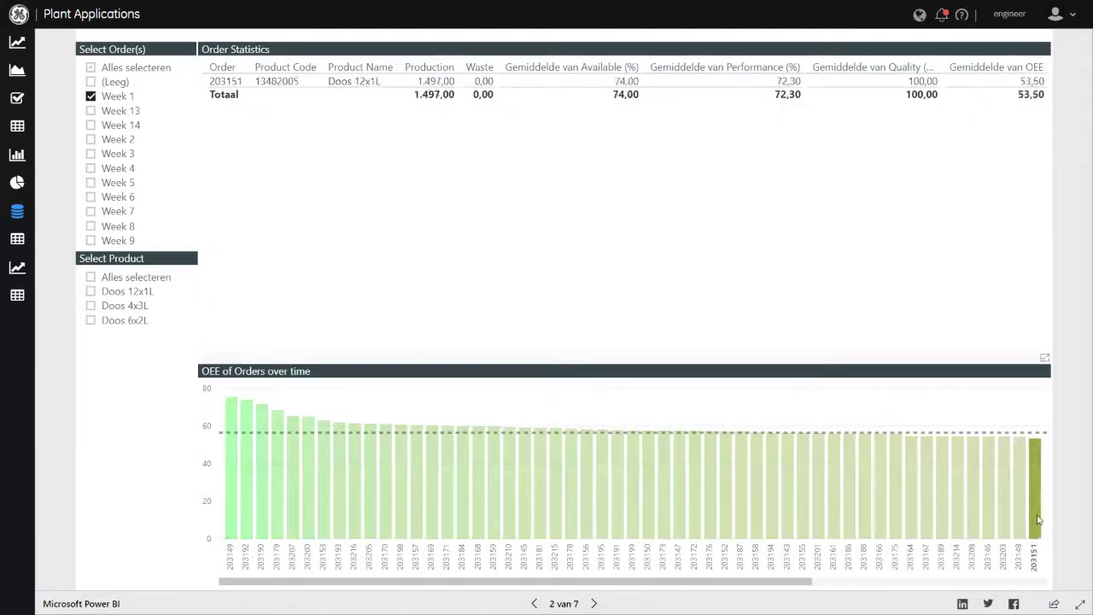
{"action": "left_click", "coordinate": [594, 604]}
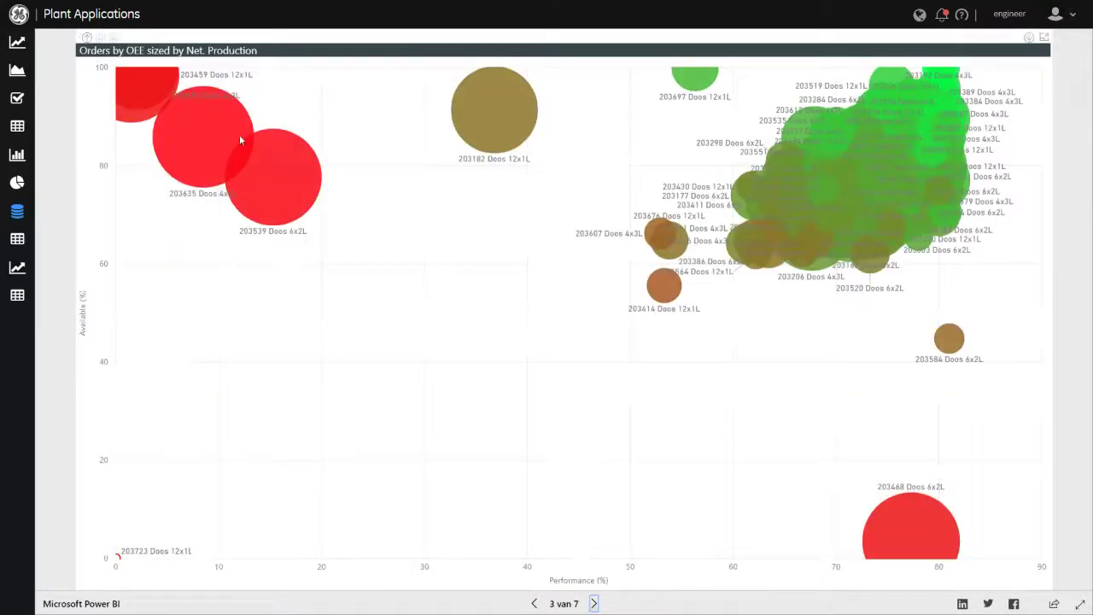